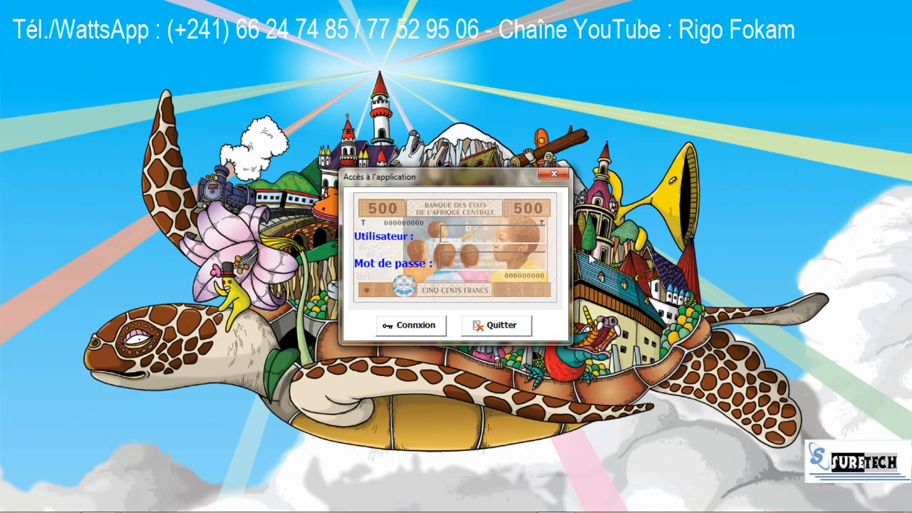
Step: Log in to the budget app with the user's name and password, then dismiss the welcome message
type("Gemima")
key("Tab")
type("****")
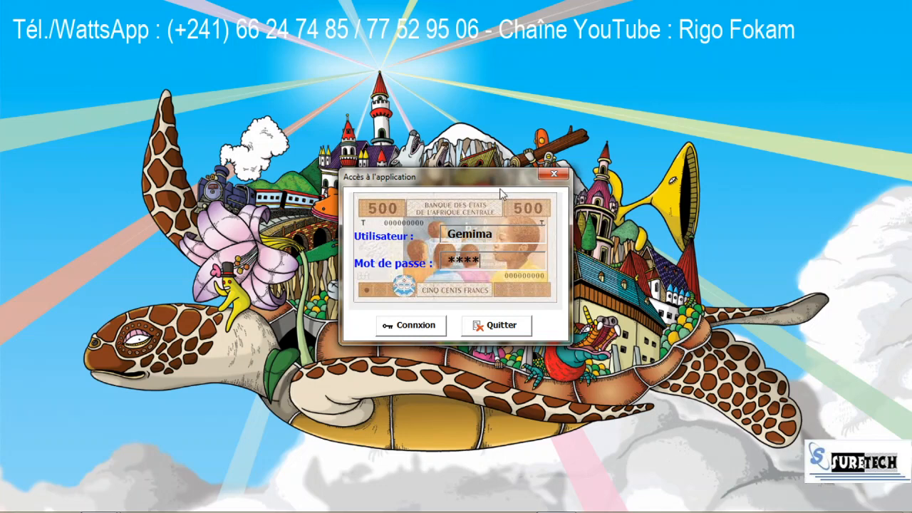
left_click(426, 326)
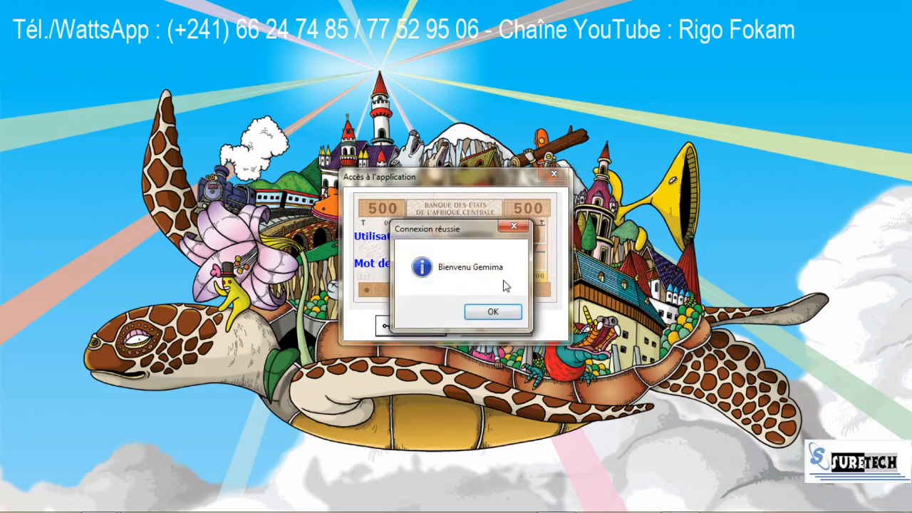
left_click(488, 311)
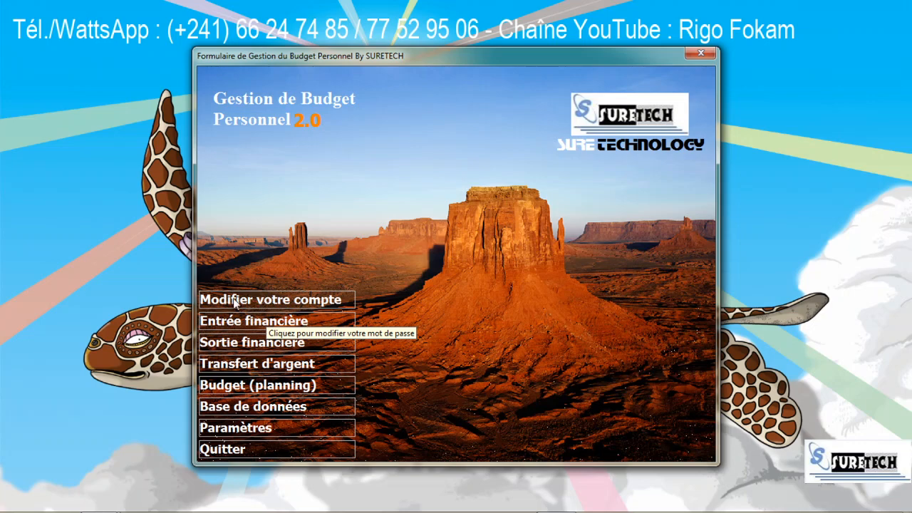
Step: In 'Modifier votre compte', verify the current identifier and password to unlock the password change
left_click(270, 302)
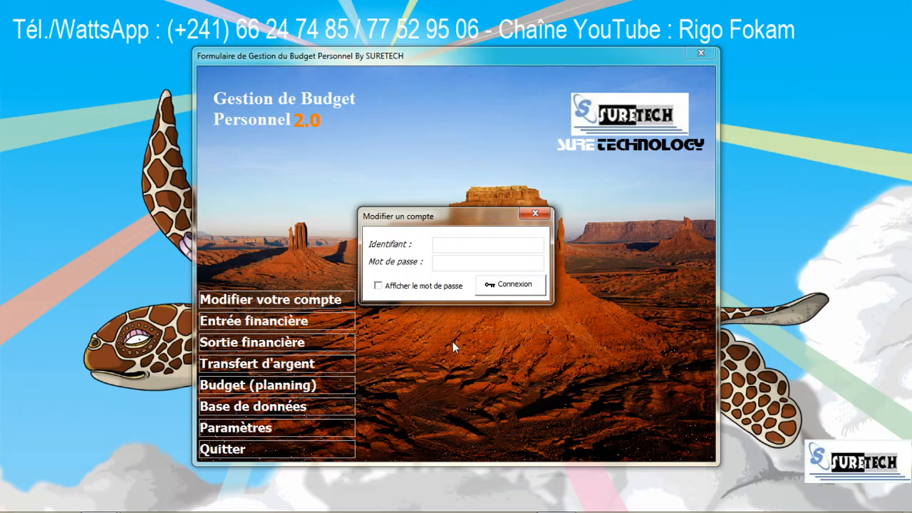
type("Ge")
type("mima")
type("****")
left_click(378, 287)
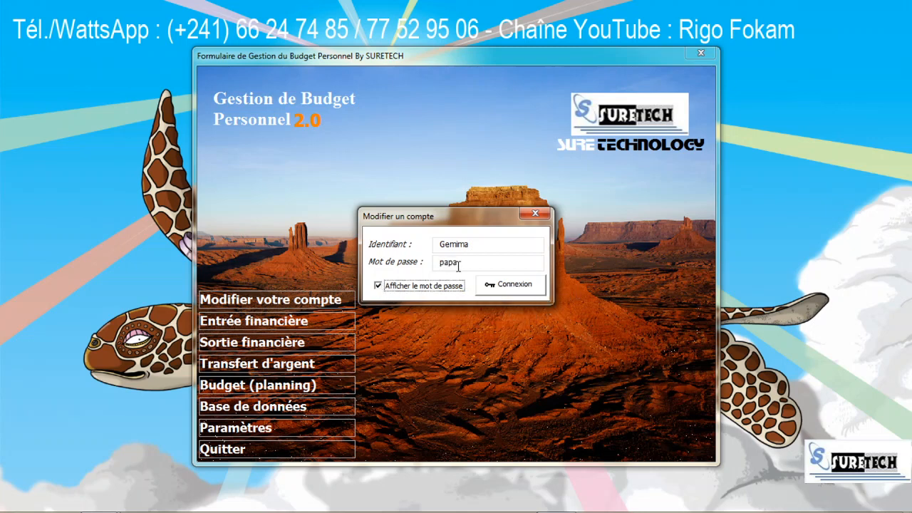
left_click(378, 287)
left_click(513, 287)
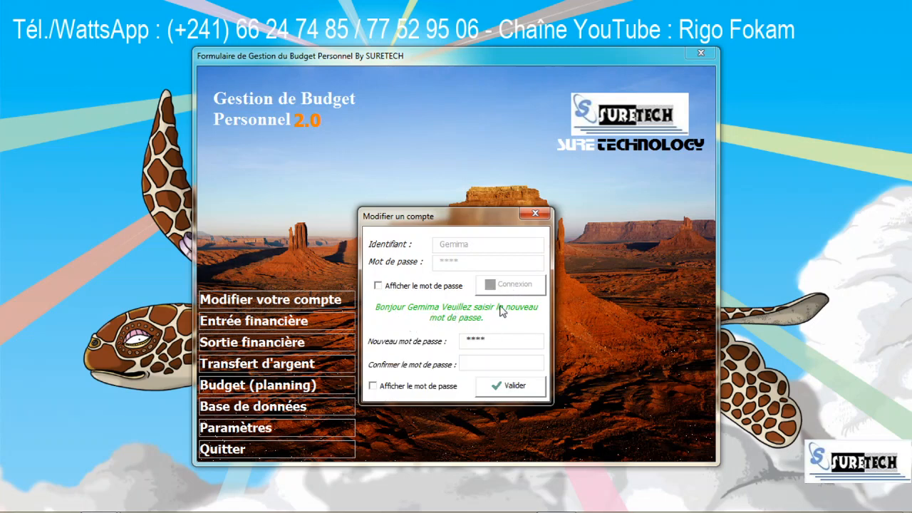
Step: Submit a new password with a mismatched confirmation and dismiss the 'incohérents' error
left_click_drag(491, 342, 436, 363)
type("********")
key("Tab")
type("********")
key("BackSpace")
key("BackSpace")
left_click(375, 388)
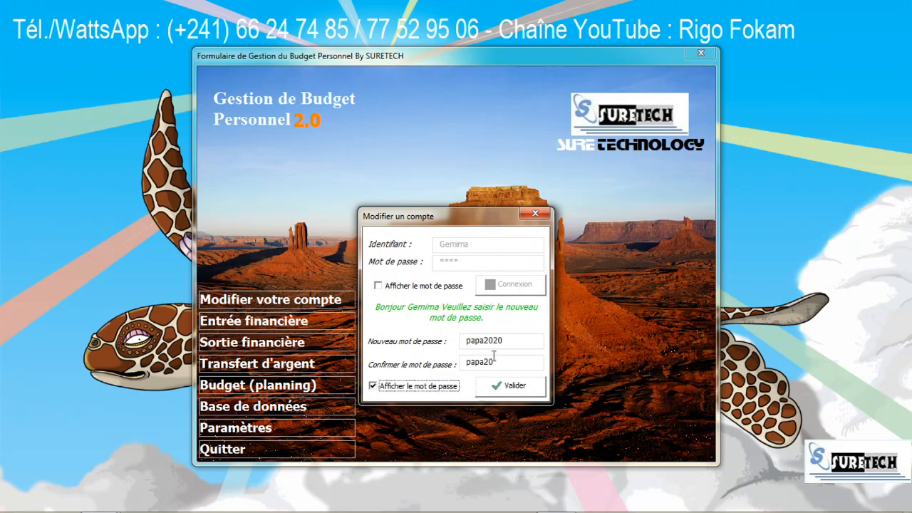
left_click(424, 389)
left_click(523, 389)
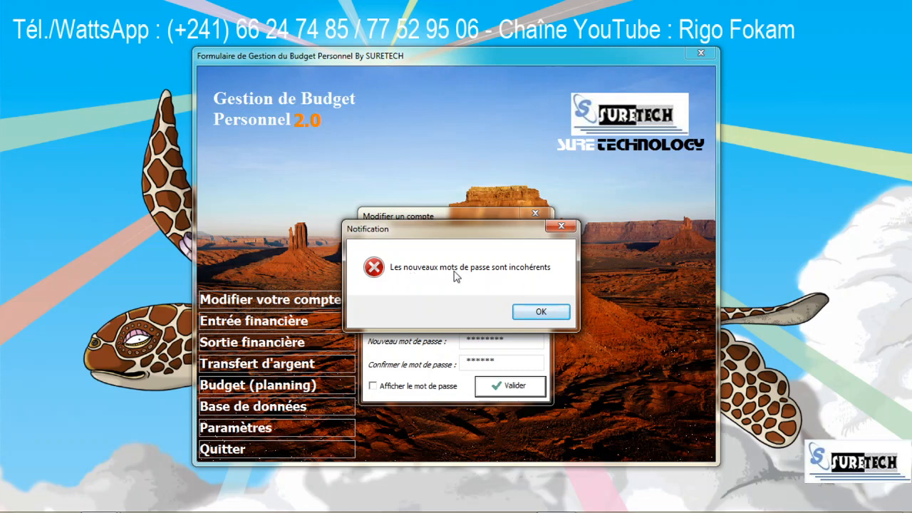
left_click(539, 311)
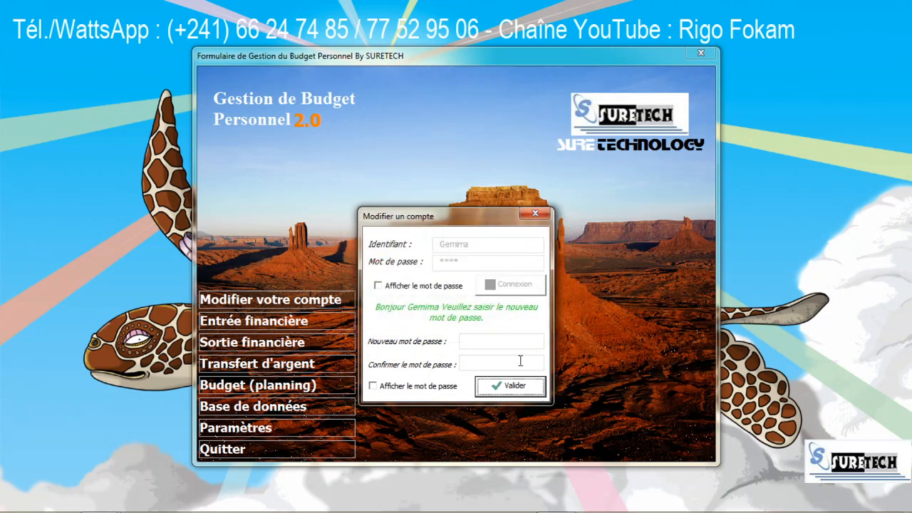
Step: Enter a matching new password and confirmation, save the change, and acknowledge the success message
left_click(503, 342)
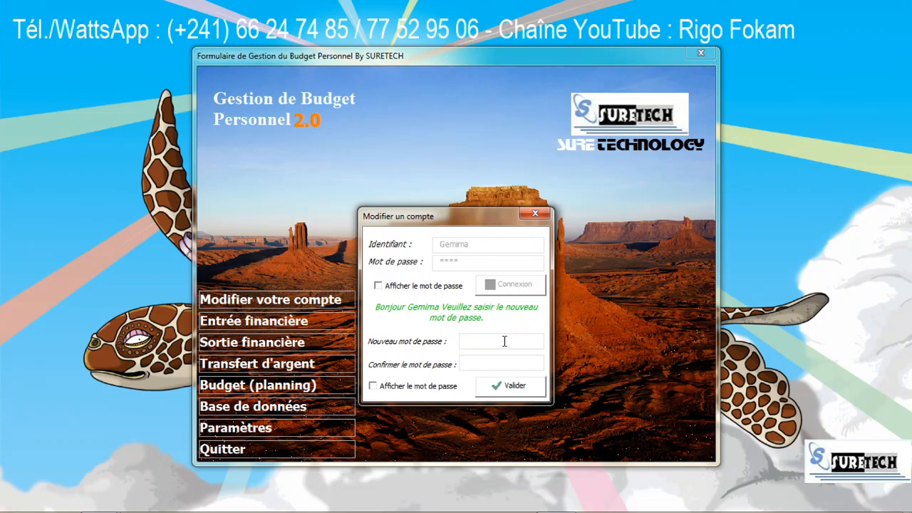
type("****************")
left_click(391, 386)
left_click(391, 388)
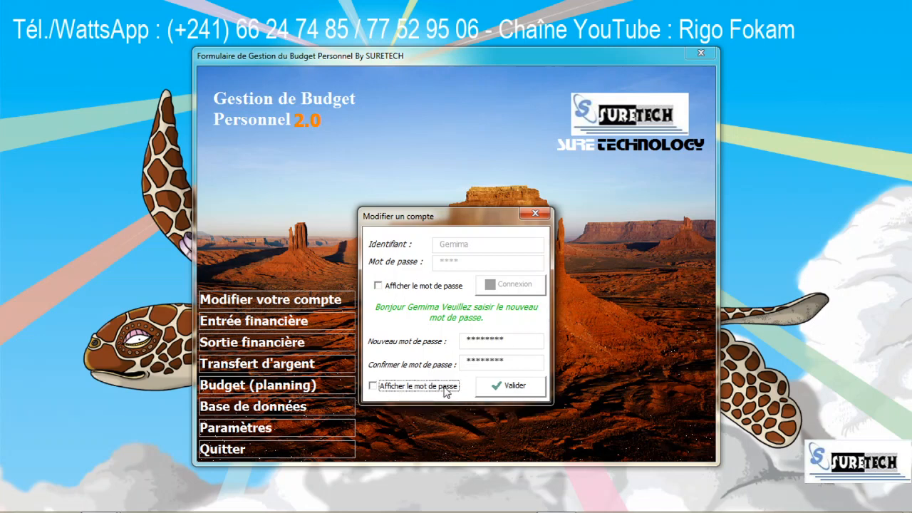
left_click(534, 387)
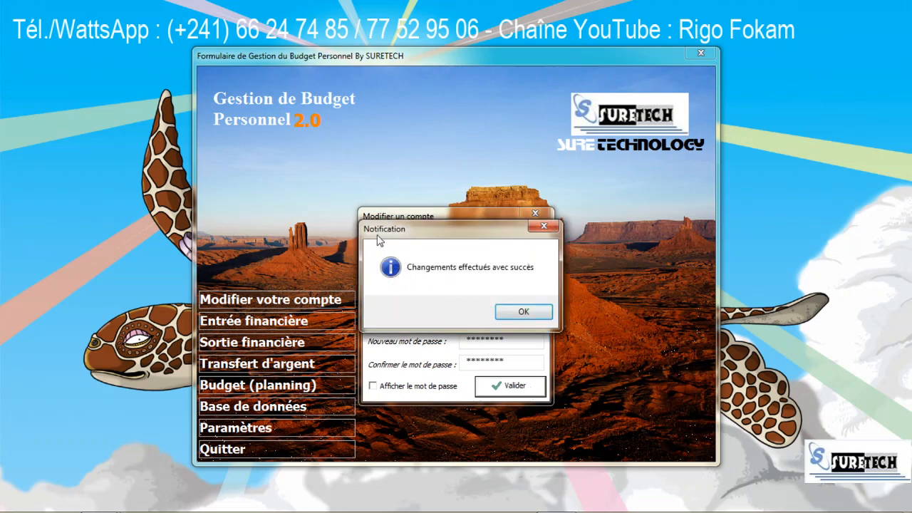
left_click(523, 308)
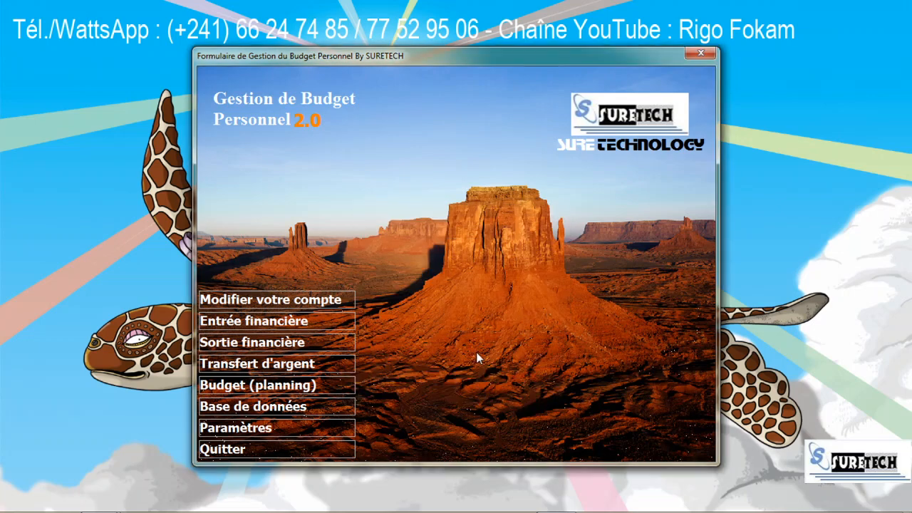
Step: Quit the budget app, close Excel, and reopen the 'Application gestion des entrées_2' workbook
left_click(279, 446)
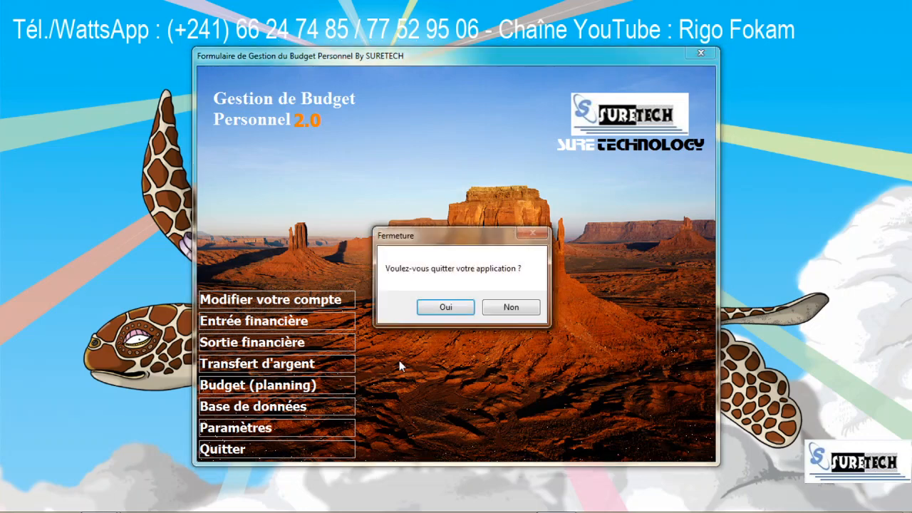
left_click(443, 307)
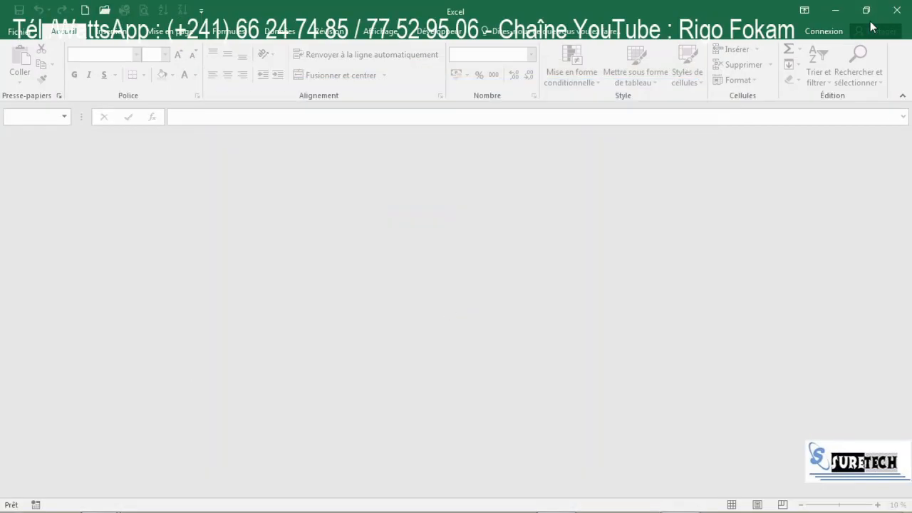
left_click(896, 17)
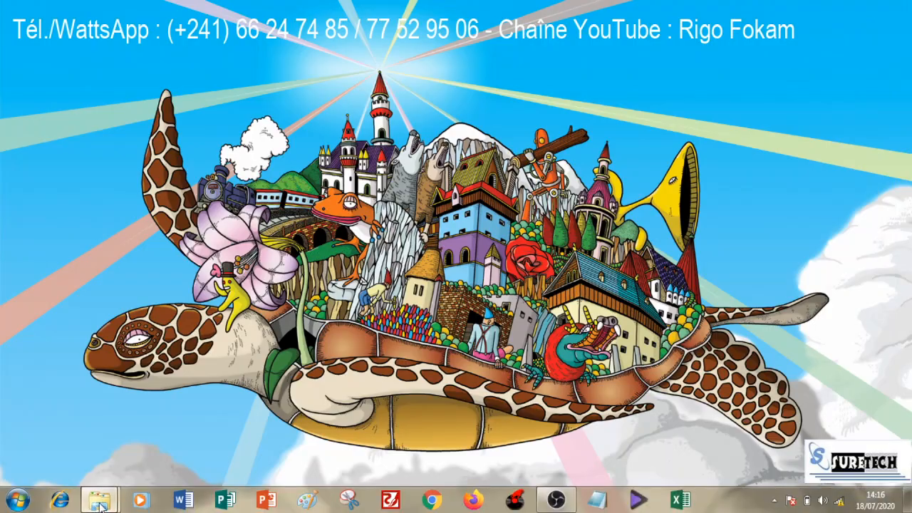
mouse_move(98, 500)
left_click(116, 454)
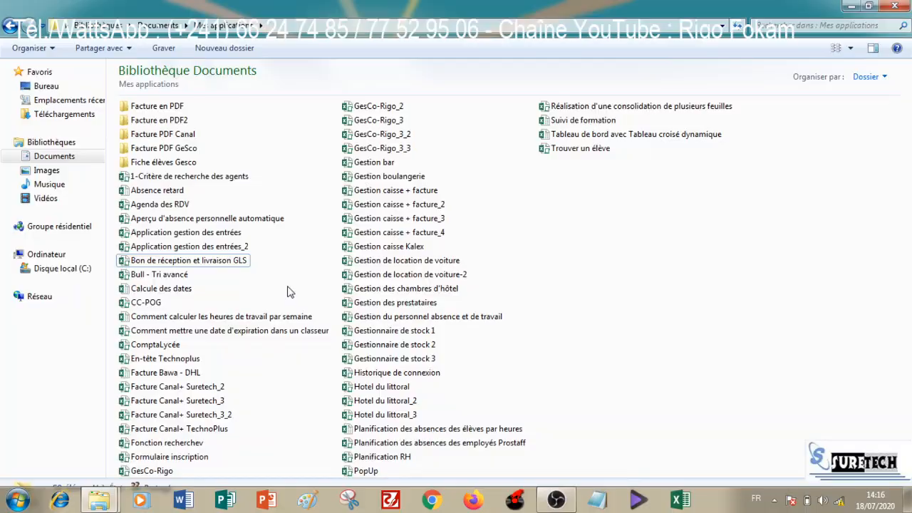
left_click(225, 249)
double_click(225, 250)
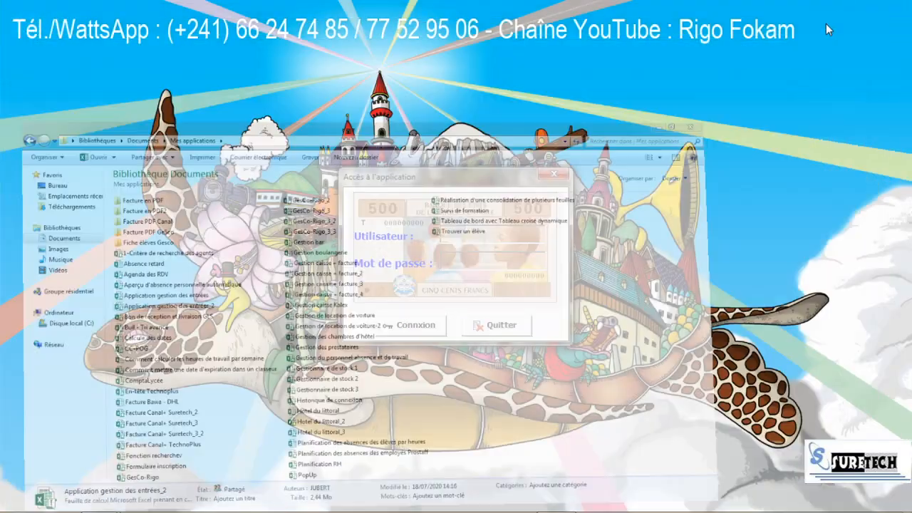
Step: Log in with the username and new password, then open the 'Entrée financière' form
type("Gemima")
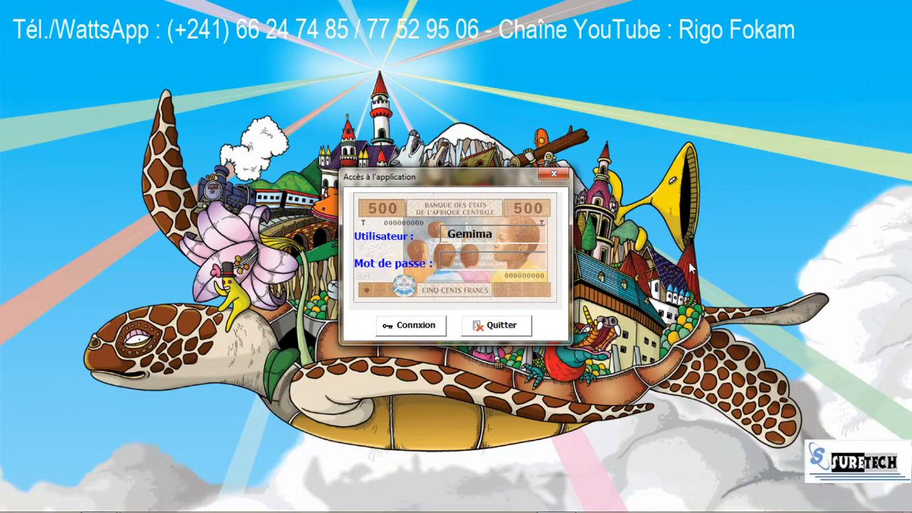
type("********")
left_click(432, 329)
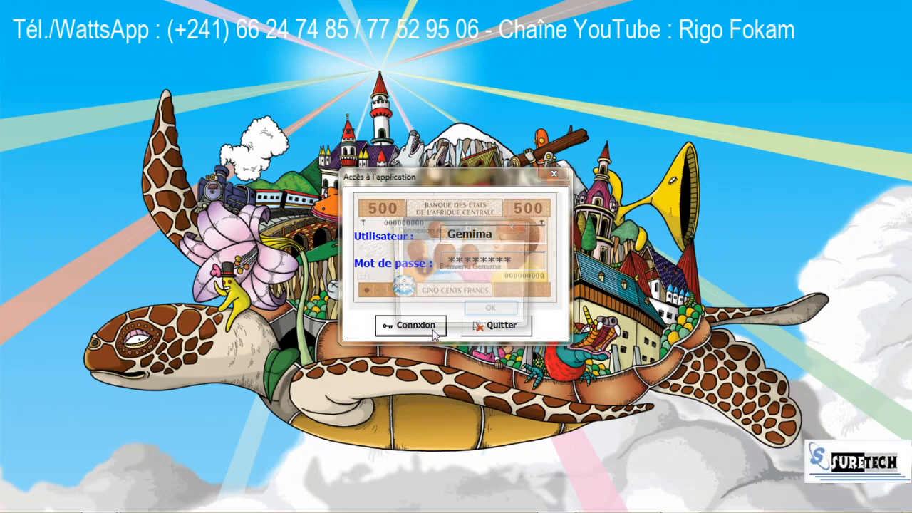
left_click(503, 311)
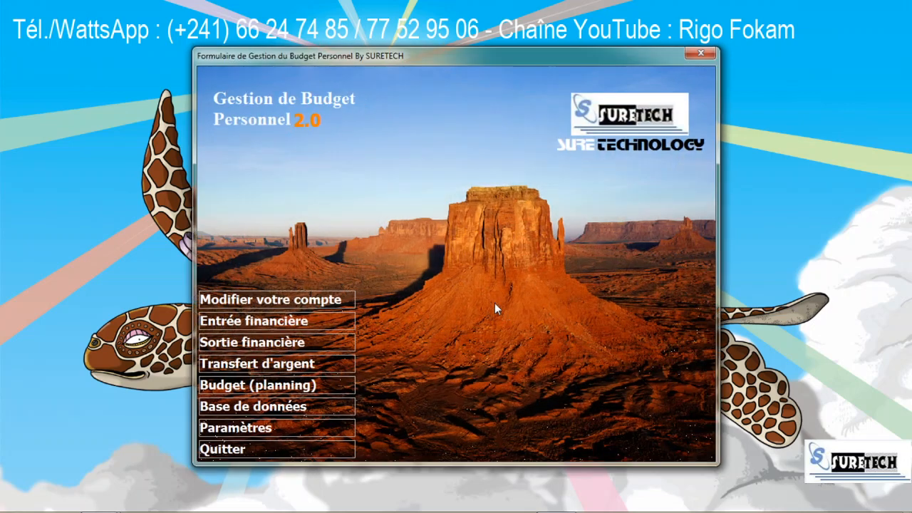
left_click(254, 323)
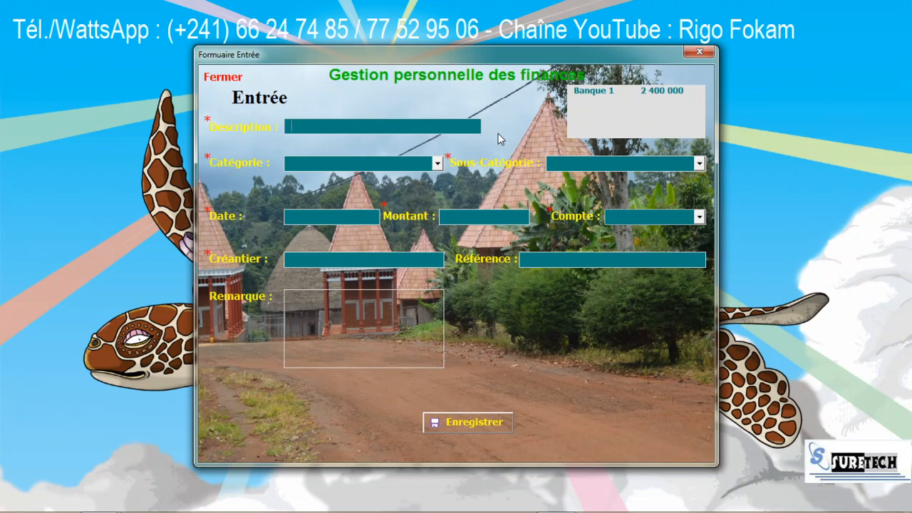
Step: Replace the 'Achat gaz' description with 'Facture client SURETECH'
type("Achat")
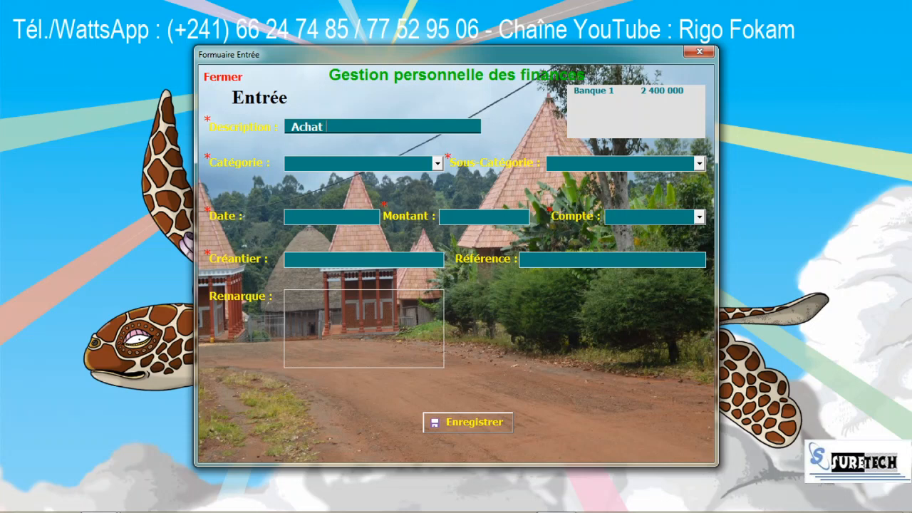
type(" gaz")
left_click(436, 164)
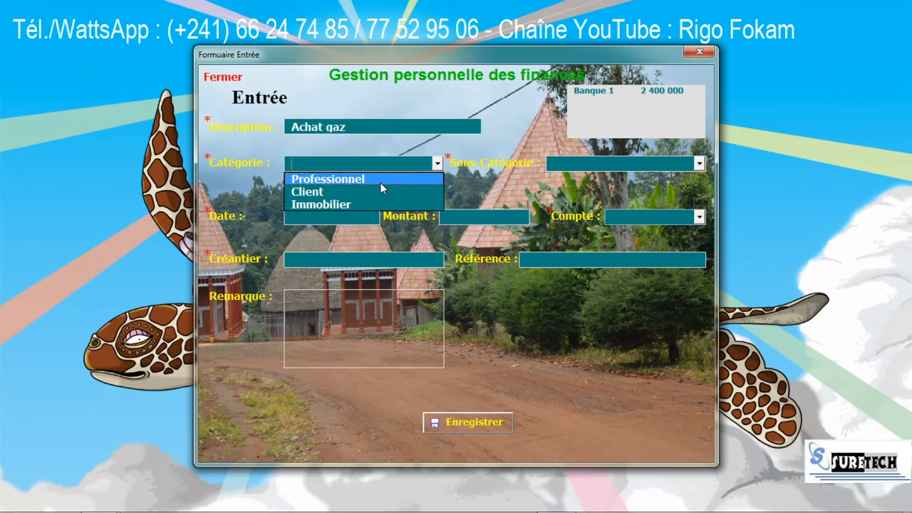
left_click_drag(349, 126, 217, 126)
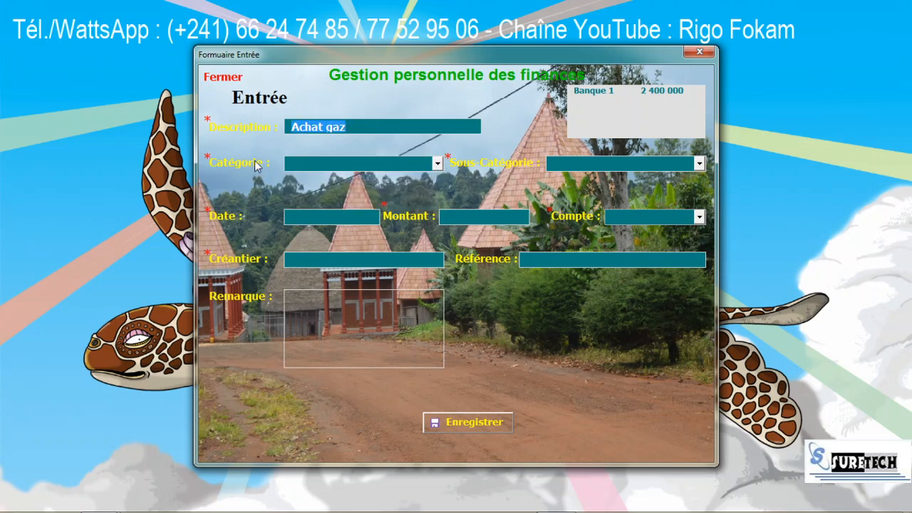
type("Factu")
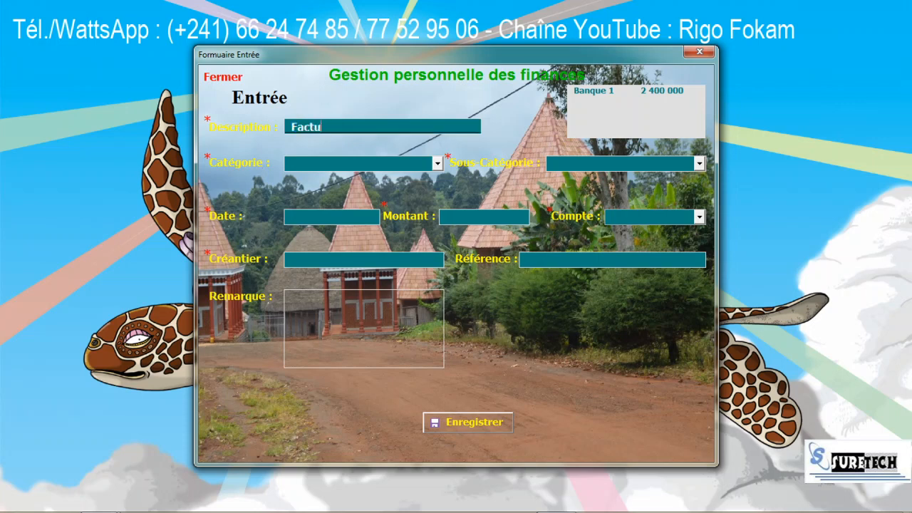
type("re client SURETE")
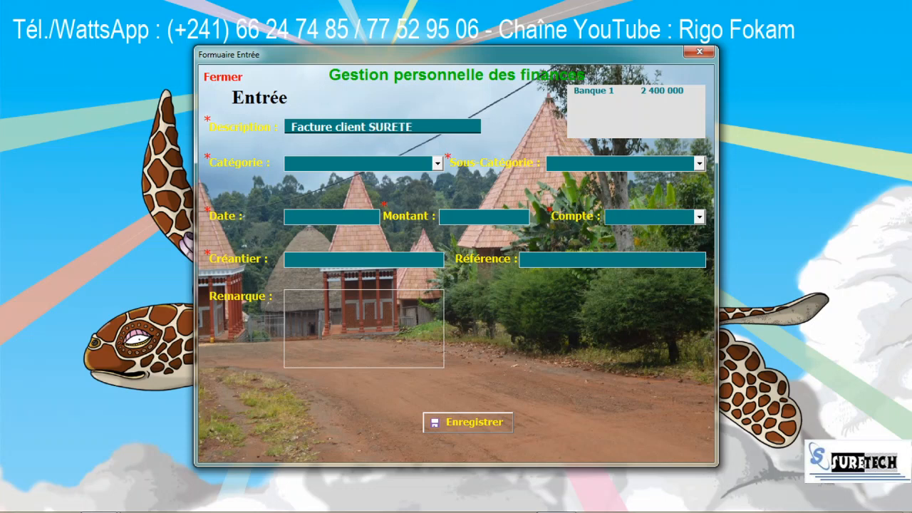
type("CH")
left_click(437, 164)
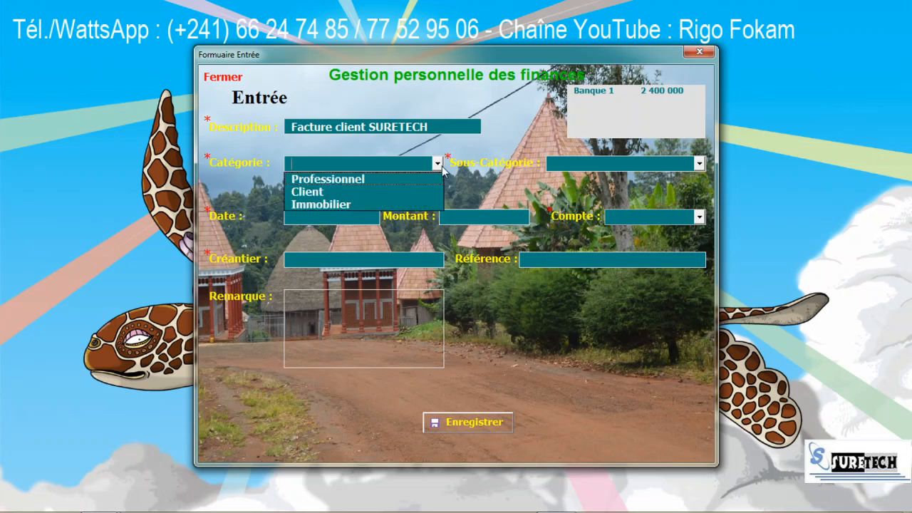
Step: Set category Professionnel / Facture Client, date 14/05/2020, amount 400000, account Banque 1
left_click(369, 179)
left_click(699, 164)
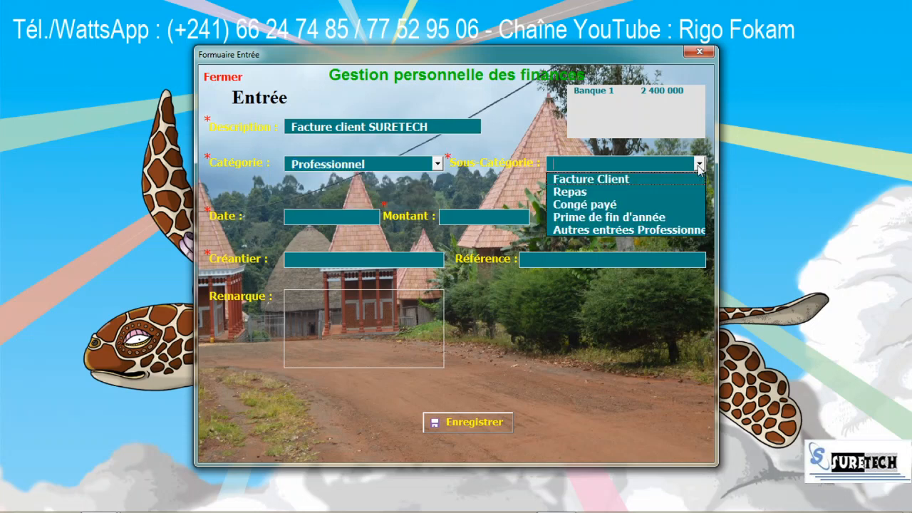
left_click(609, 178)
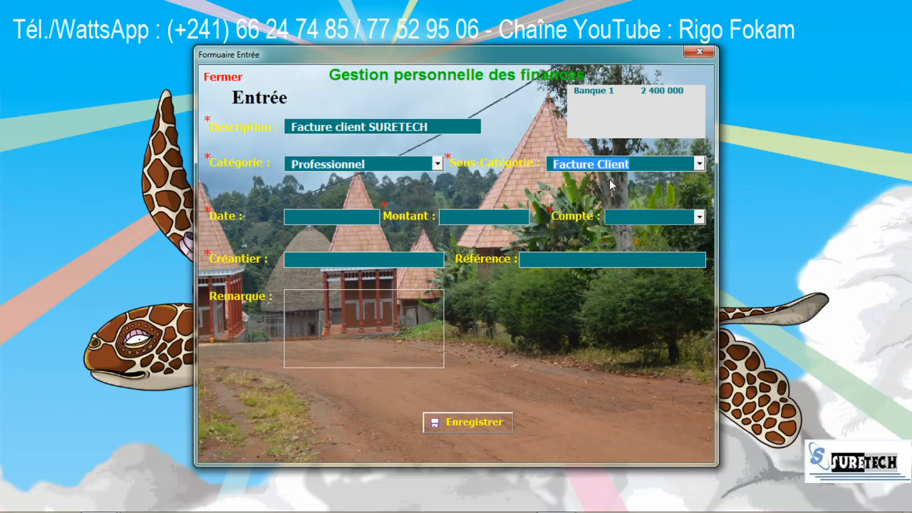
left_click(349, 215)
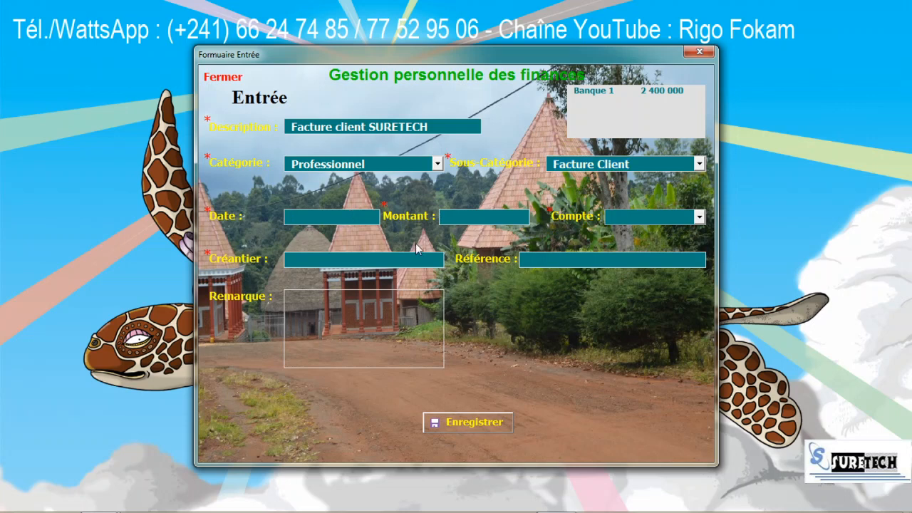
type("14/05/2020400000")
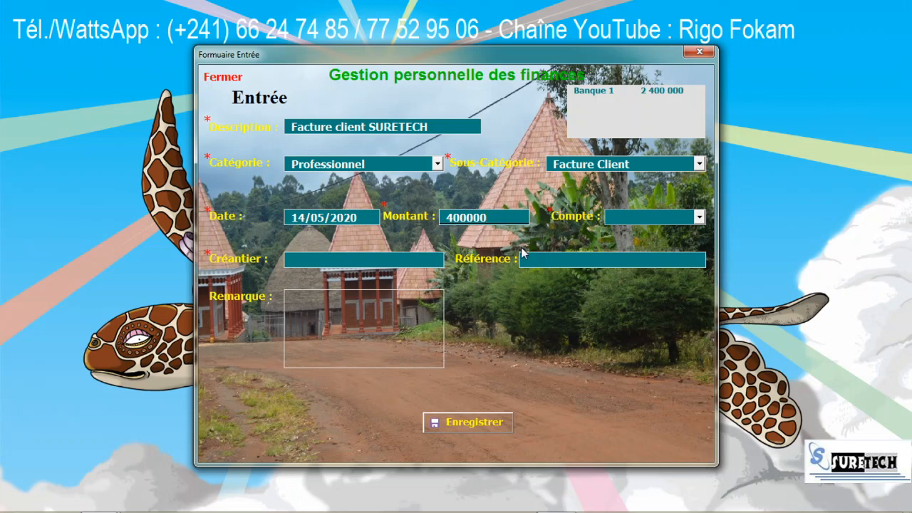
key("Tab")
left_click(699, 217)
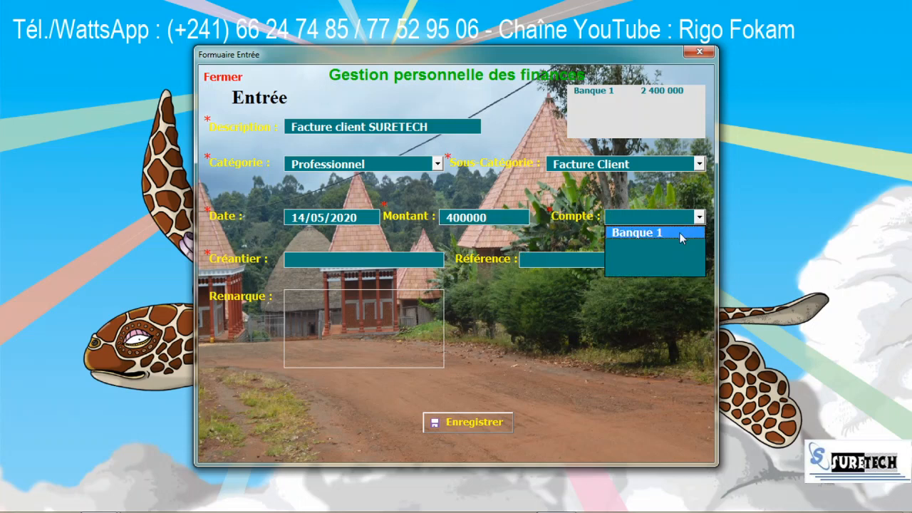
left_click(679, 232)
Step: Add creditor SURETECH, a reference for facture n°14, remark 'Solde facture', then save and close the form
left_click(381, 262)
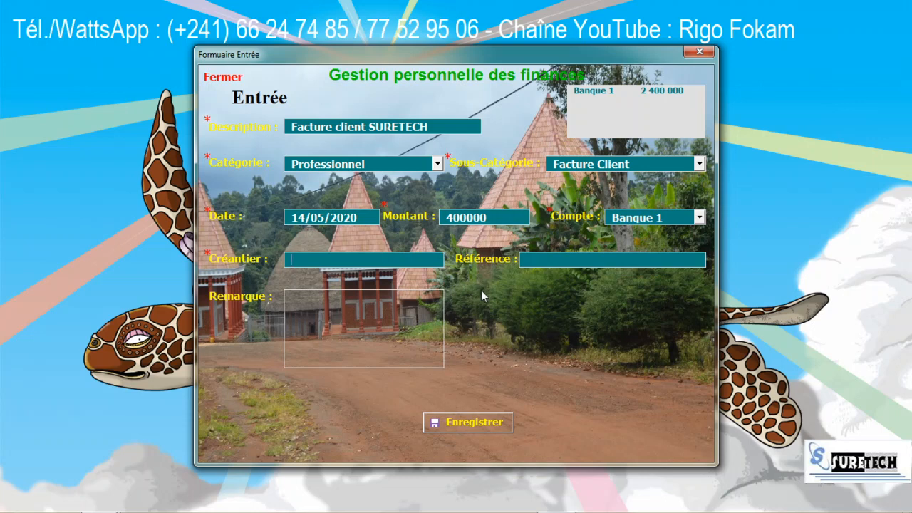
type("SURET")
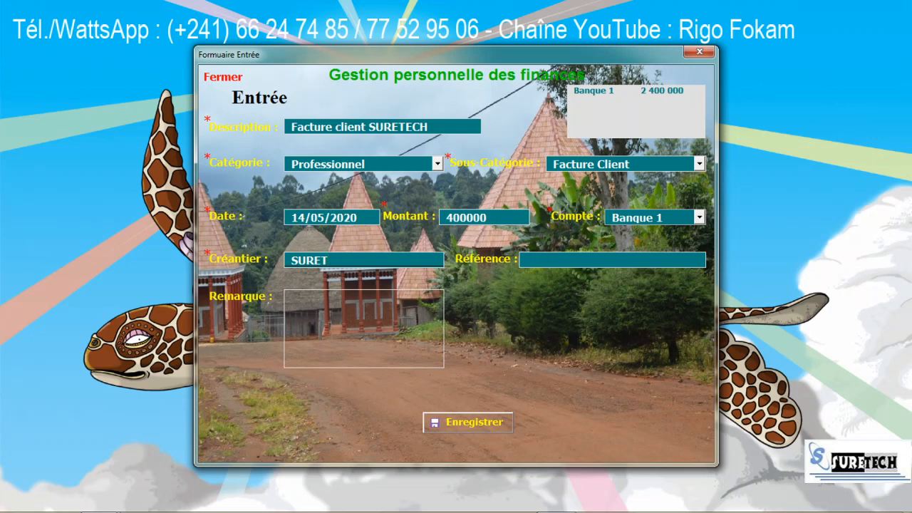
type("ECH")
key("Tab")
type("Paieme")
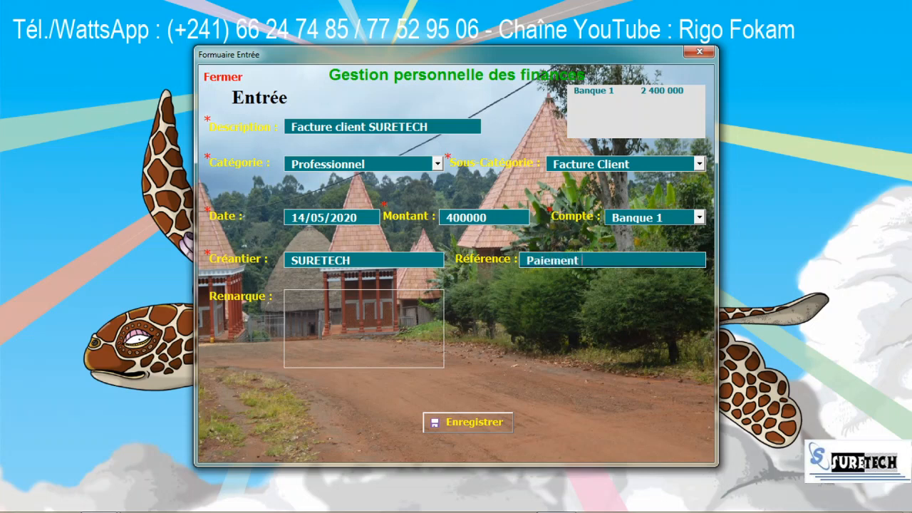
type("facture n°14")
left_click(366, 298)
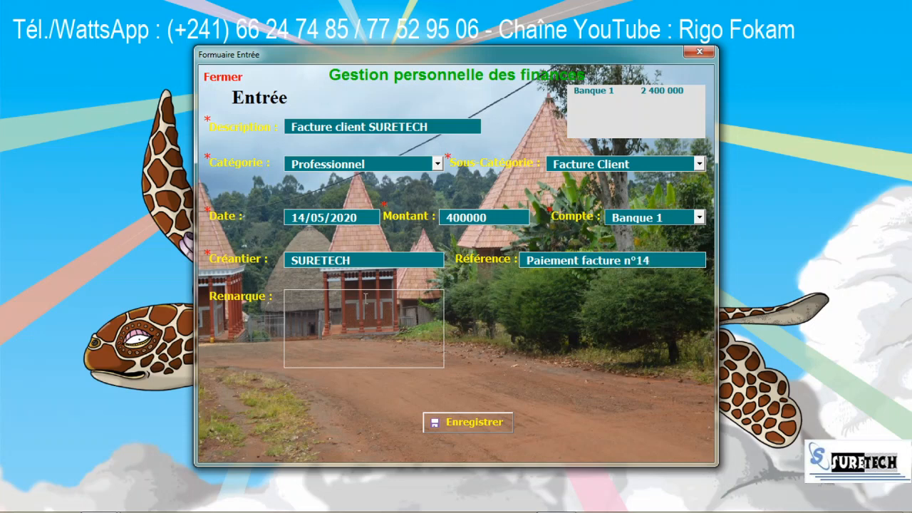
type("Solde facture")
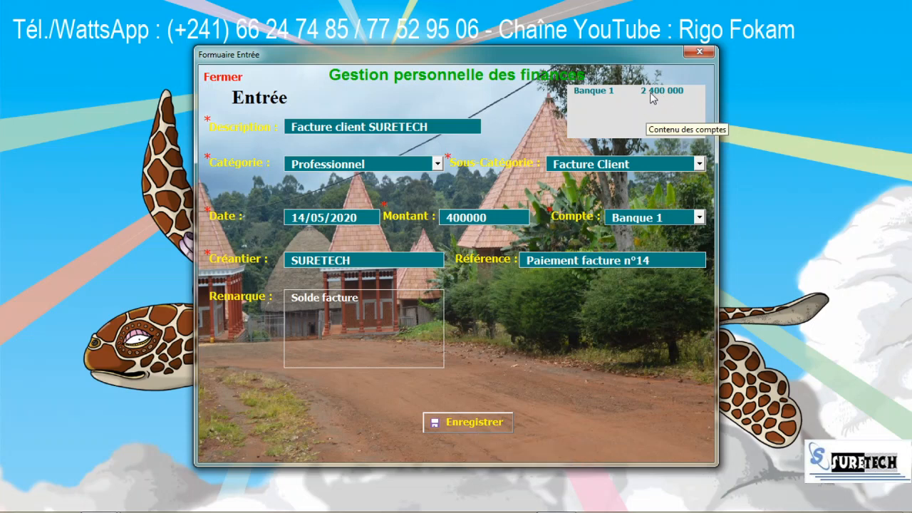
left_click(475, 424)
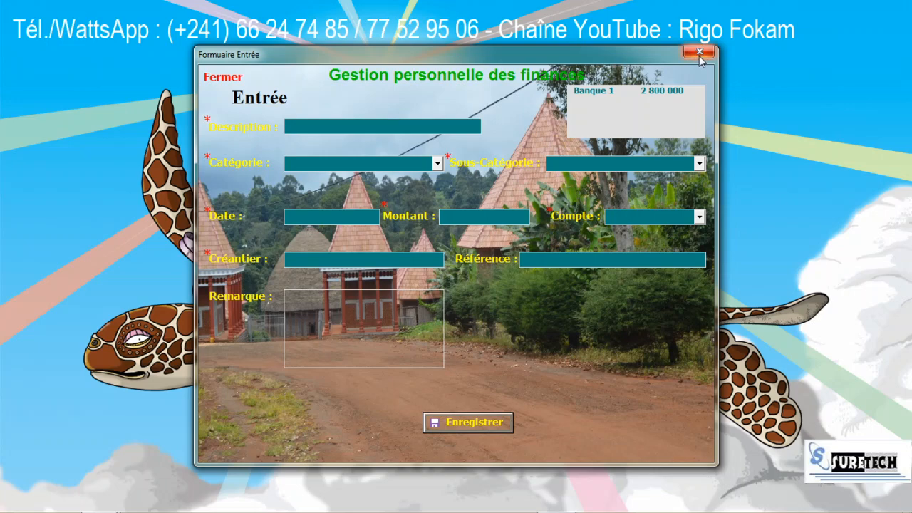
left_click(220, 78)
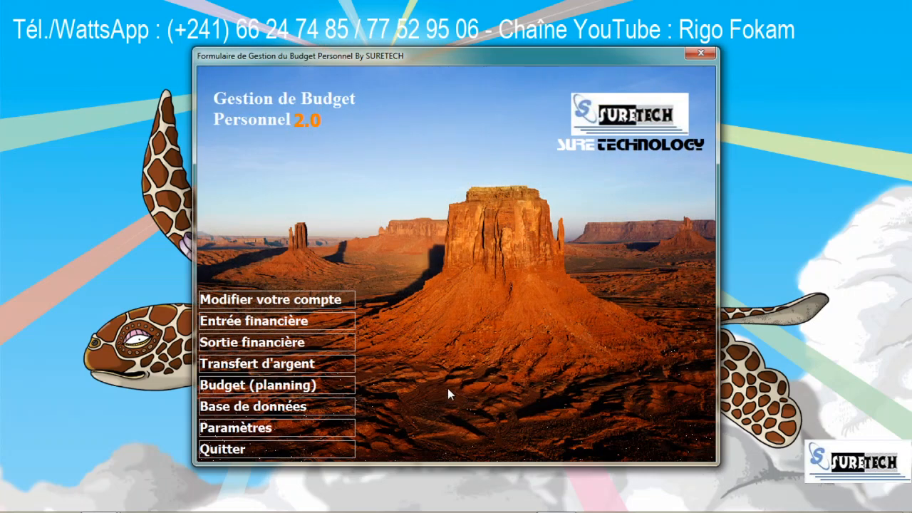
Step: Start a Sortie financière described 'Achat de gaz' under Logement / Gaz
left_click(252, 343)
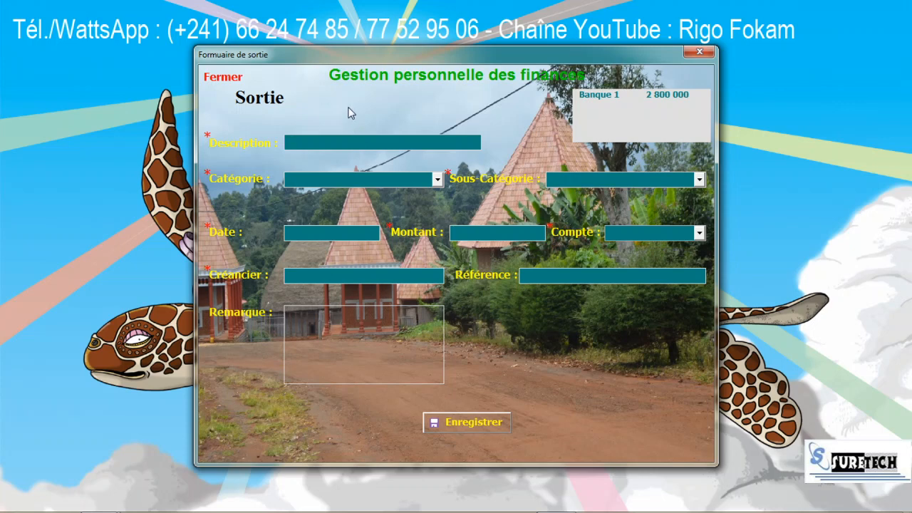
type("Acha")
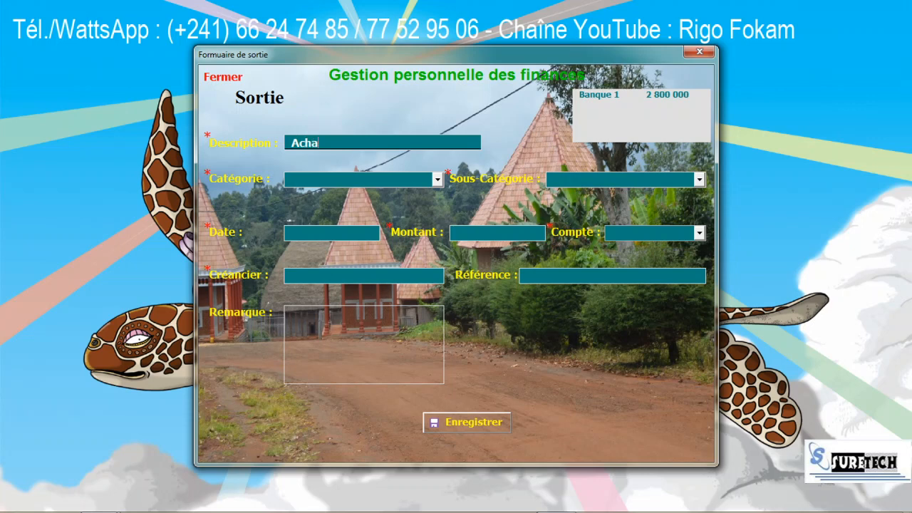
type("t de gaz")
left_click(437, 180)
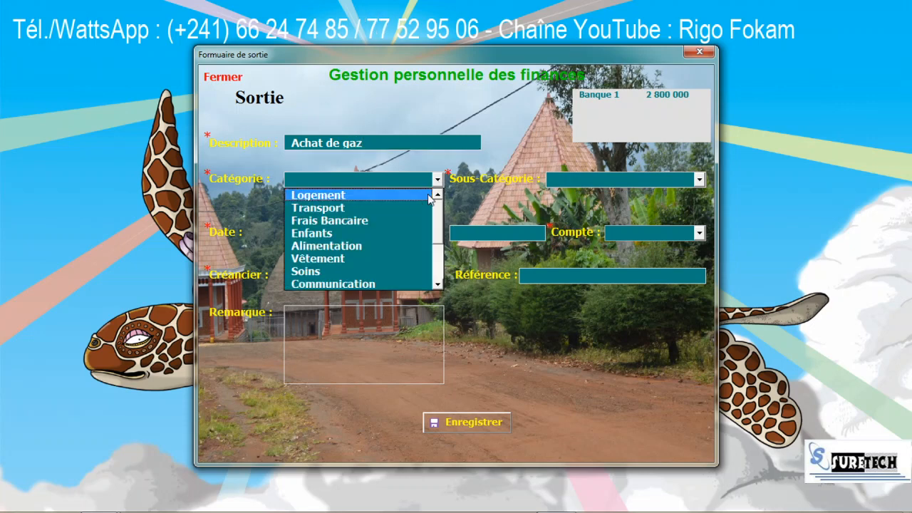
left_click(414, 194)
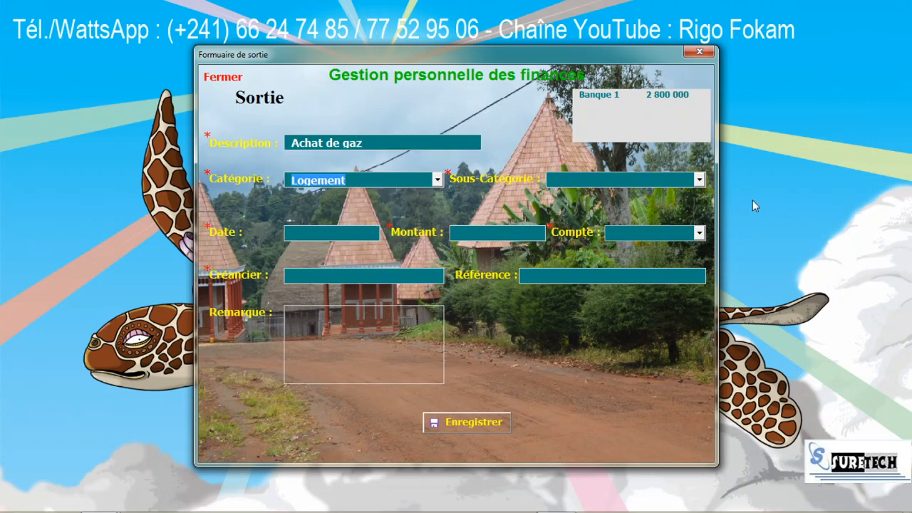
left_click(700, 182)
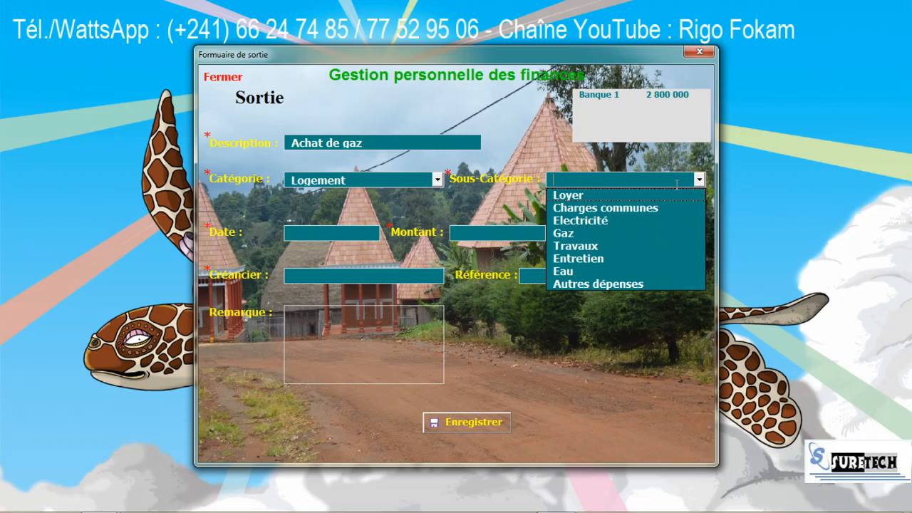
left_click(614, 232)
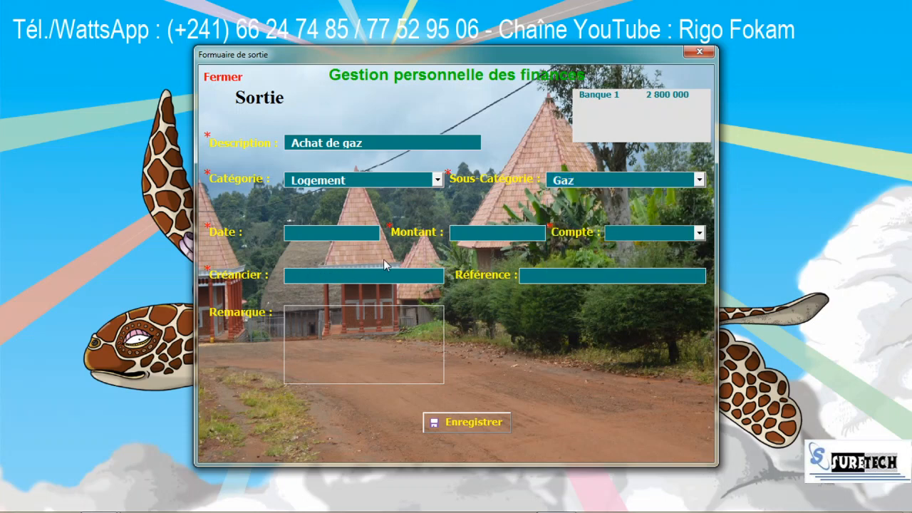
Step: Enter date 22/06/2020, amount 5000, and account Banque 1 for the expense
type("22/6")
key("Tab")
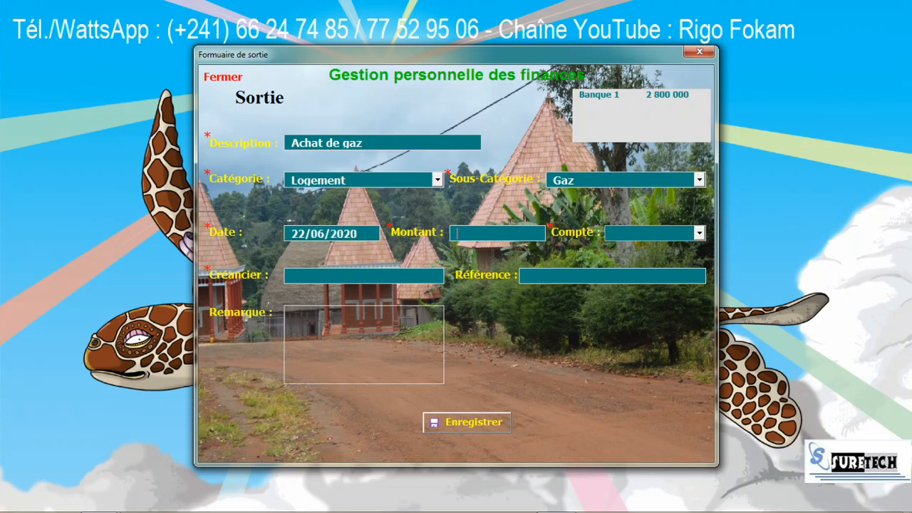
type("5000")
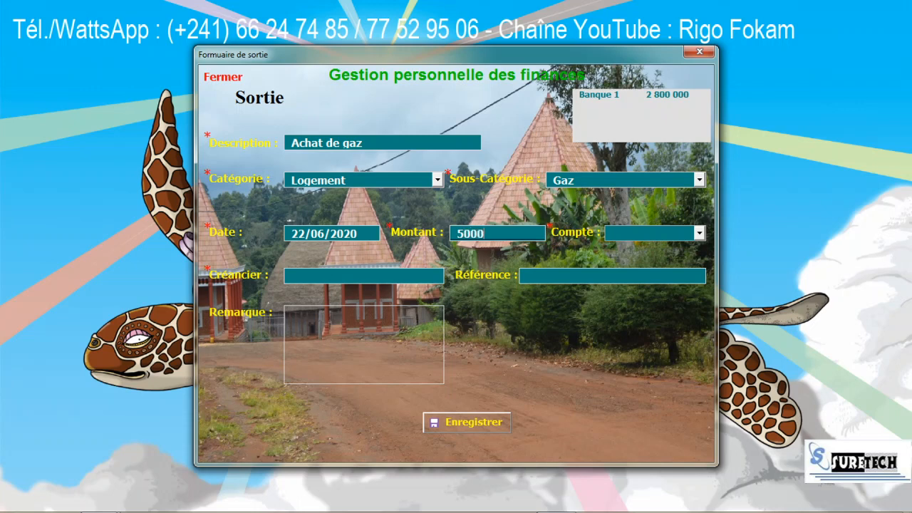
key("Tab")
left_click(698, 233)
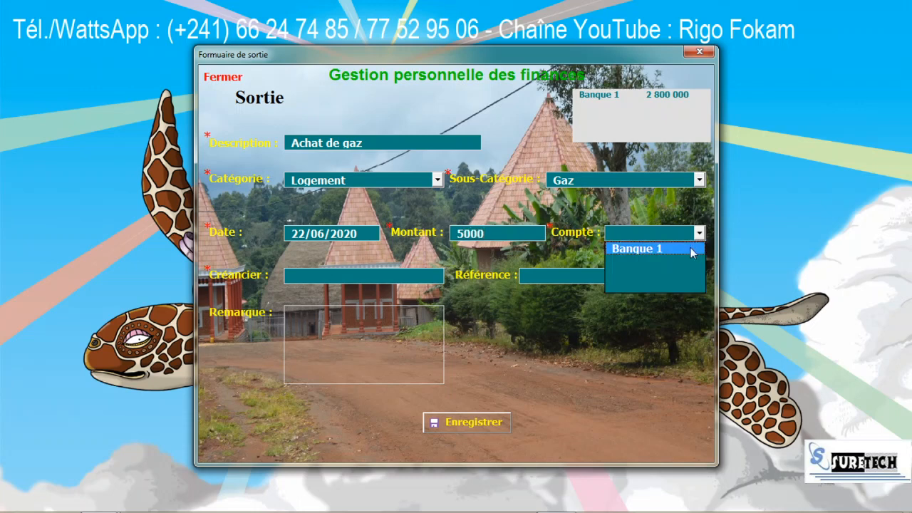
left_click(690, 247)
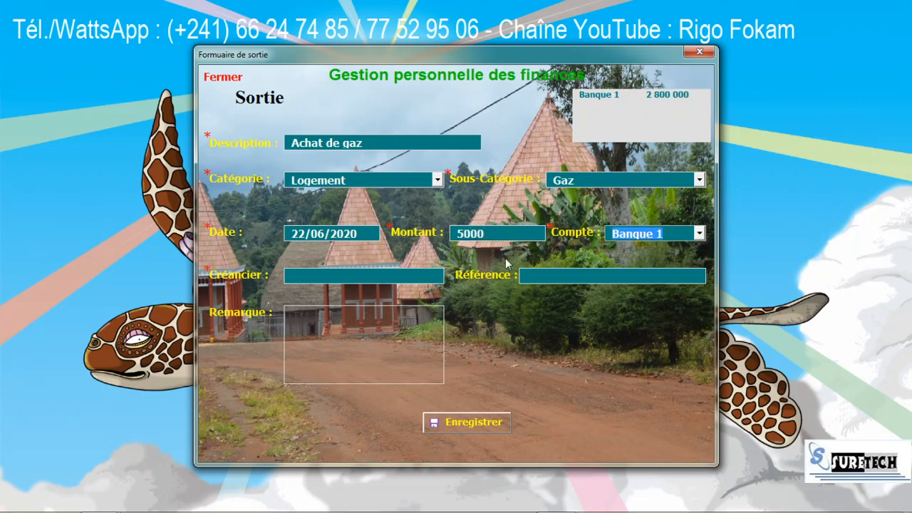
left_click(372, 278)
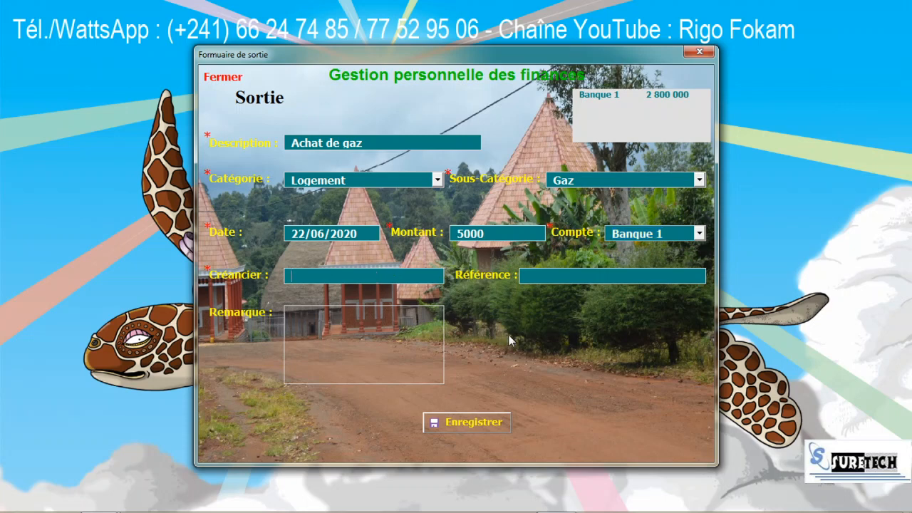
Step: Fill creditor Maison, reference 'Dépense pour gaz', remark RAS, then save the expense and close the form
type("Mas")
key("BackSpace")
type("isonDép")
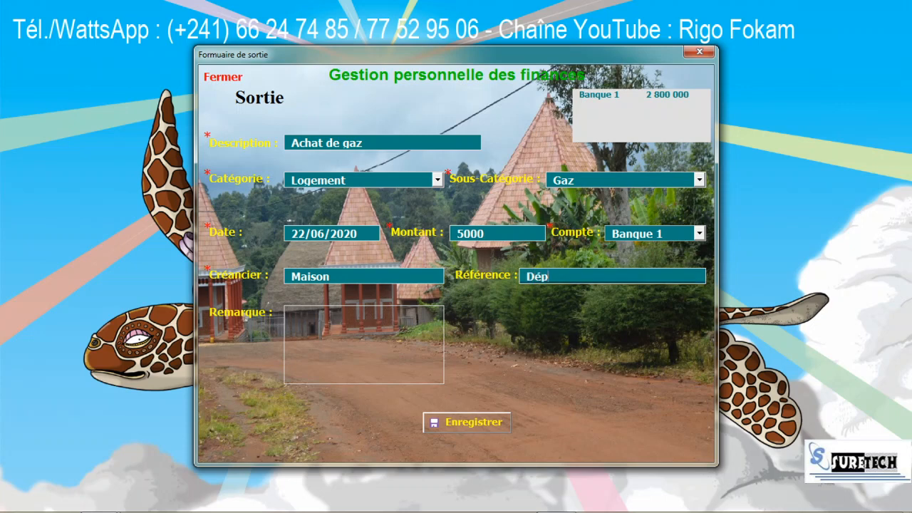
type("ense pour gaz")
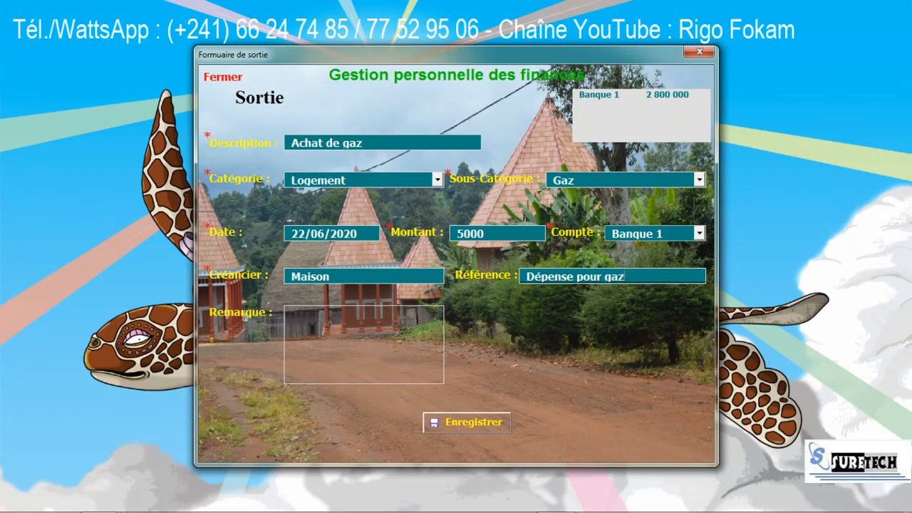
key("Tab")
type("RAS")
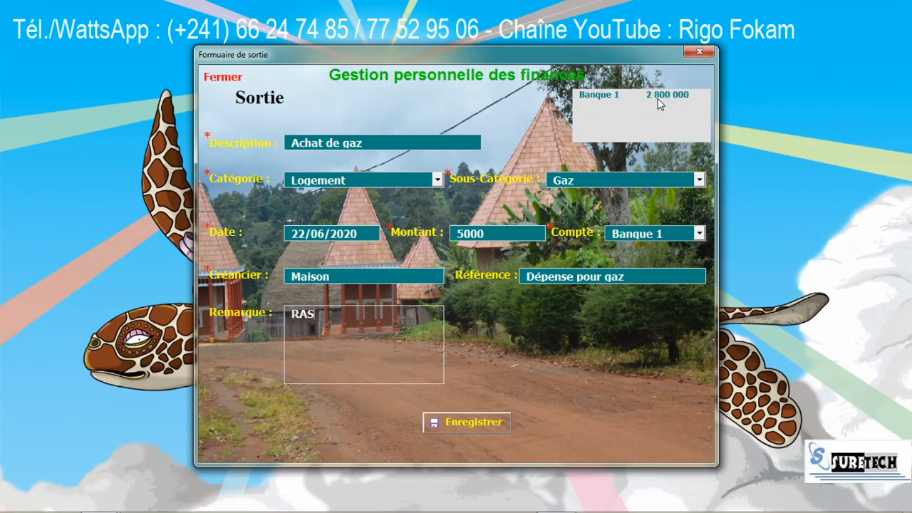
left_click(475, 423)
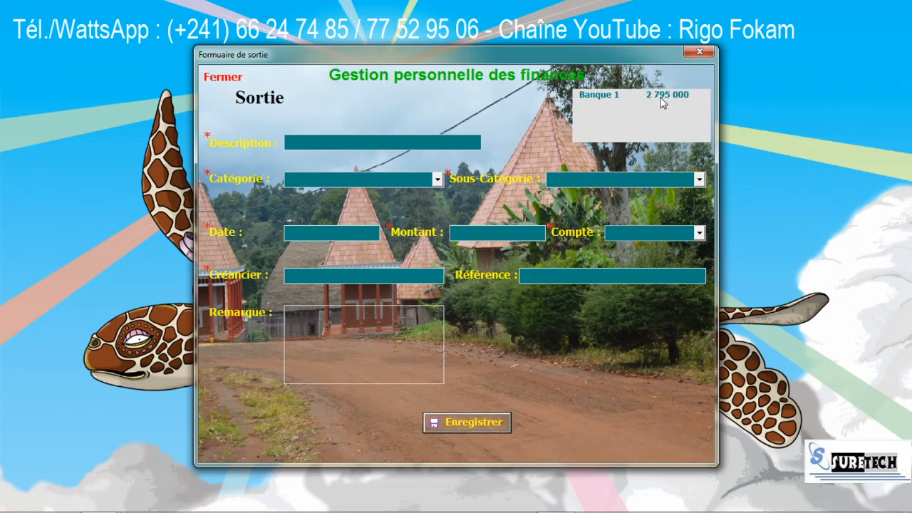
left_click(223, 78)
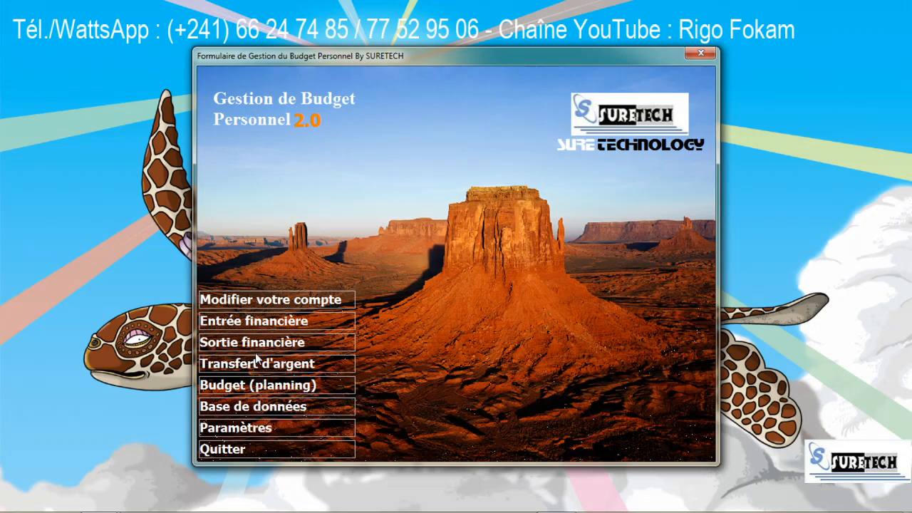
Step: In Paramètres, create account BANQUE 2 with a starting amount of 1500000 and confirm it
left_click(249, 429)
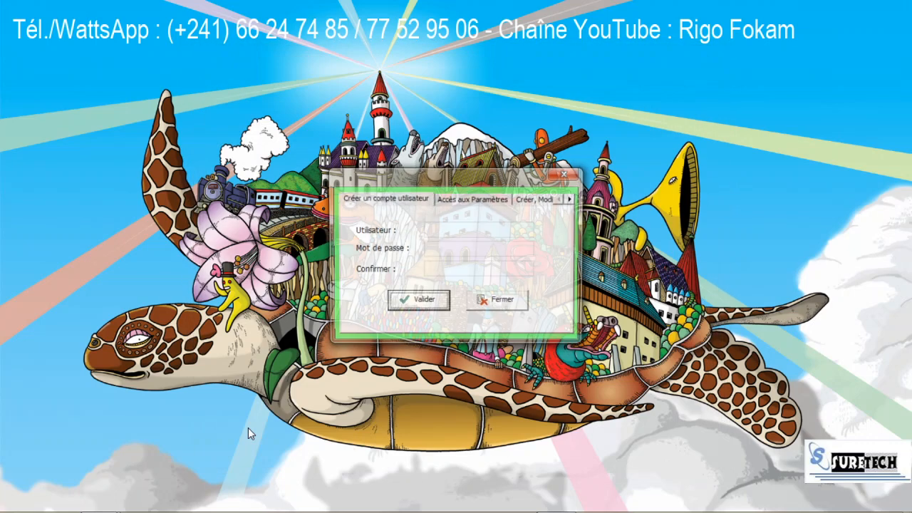
left_click(570, 199)
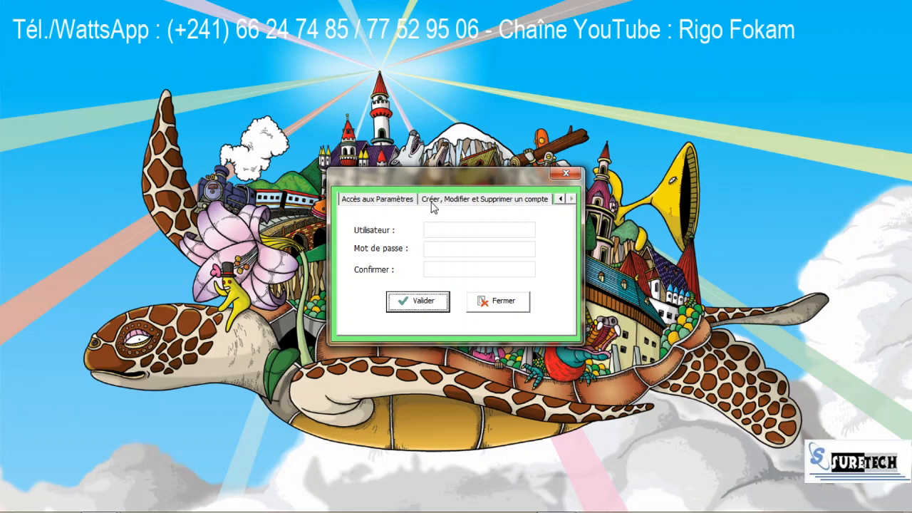
left_click(519, 202)
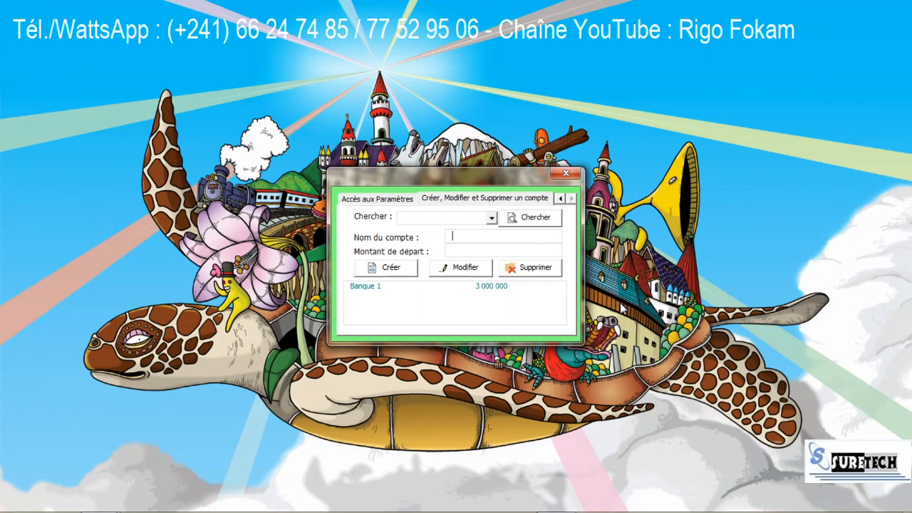
type("BANQUE 2")
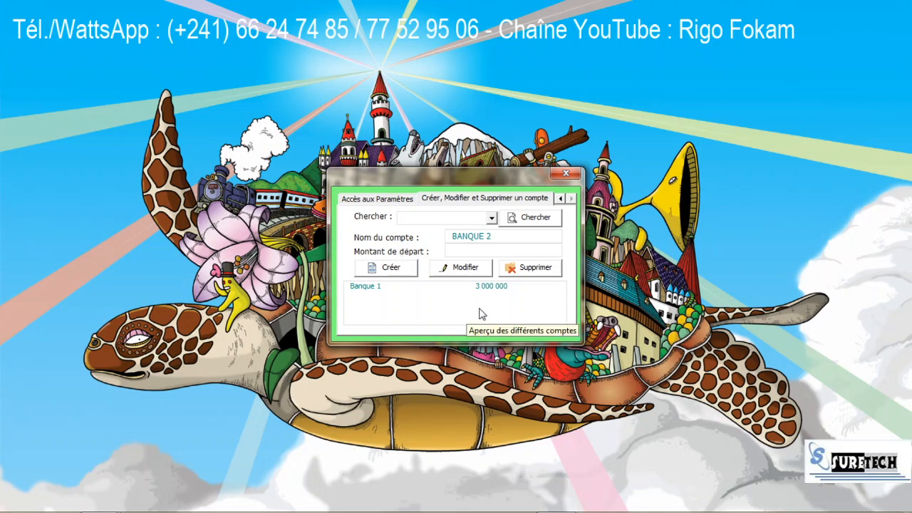
key("Tab")
type("1500000")
left_click(398, 270)
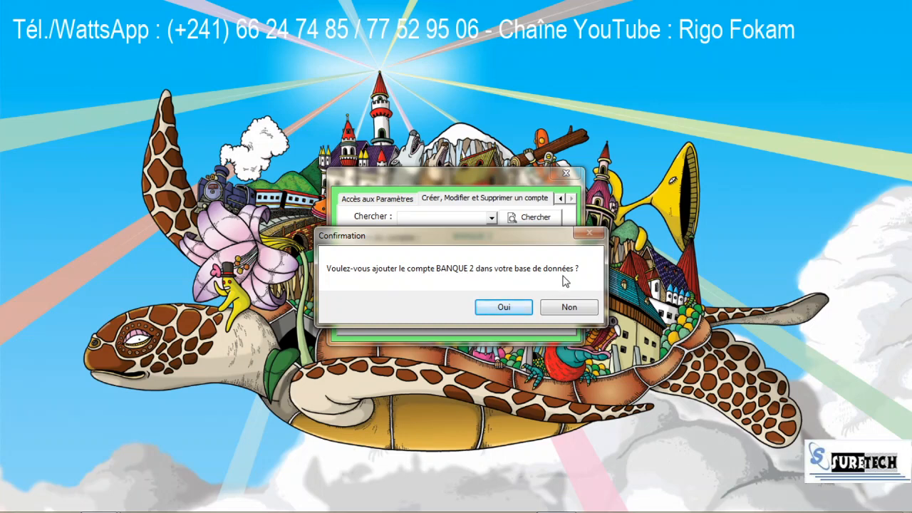
left_click(518, 307)
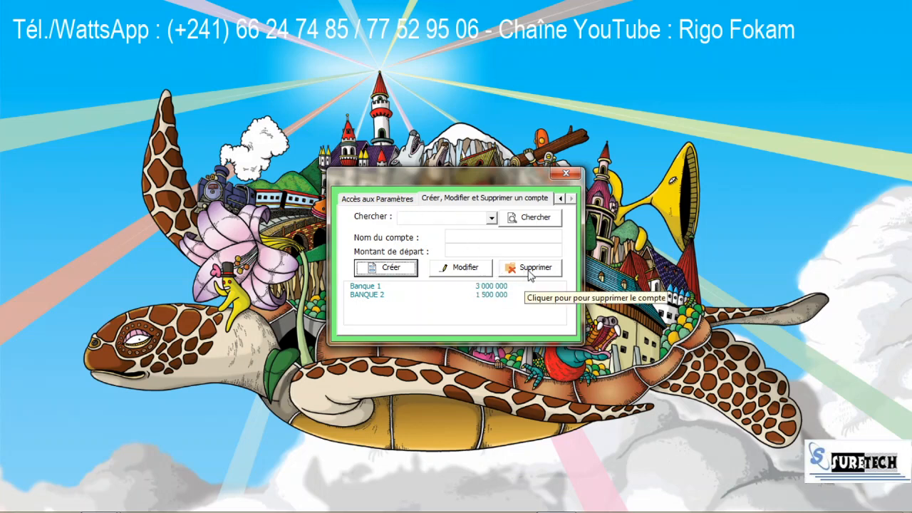
left_click(560, 199)
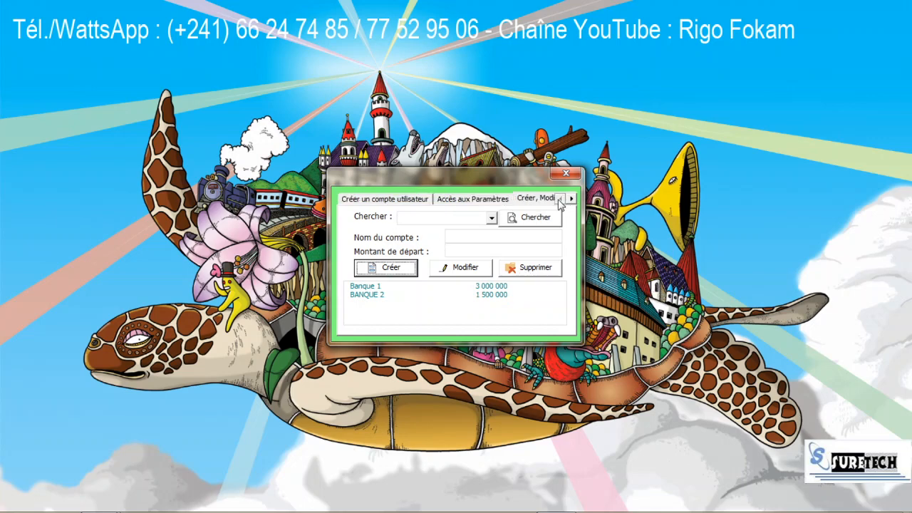
Step: Close the Paramètres dialog, review the empty Transfert d'argent form, then close it
left_click(413, 202)
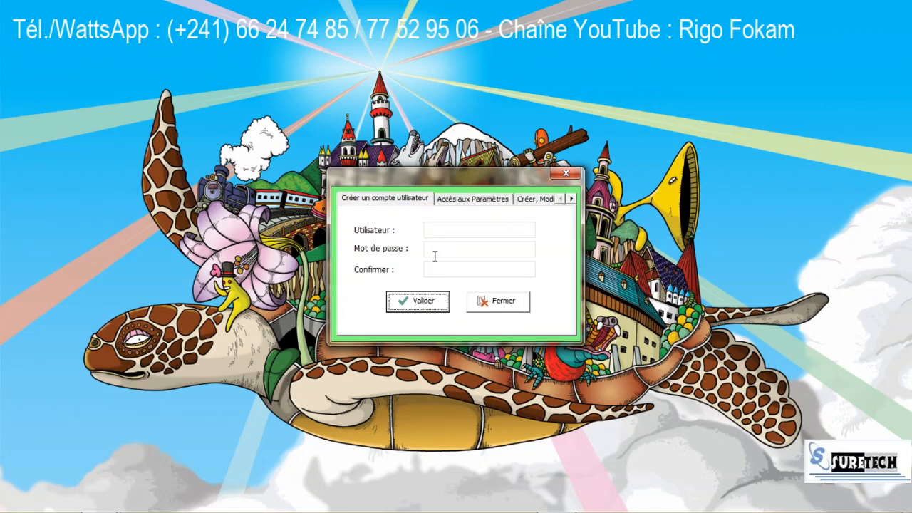
left_click(508, 301)
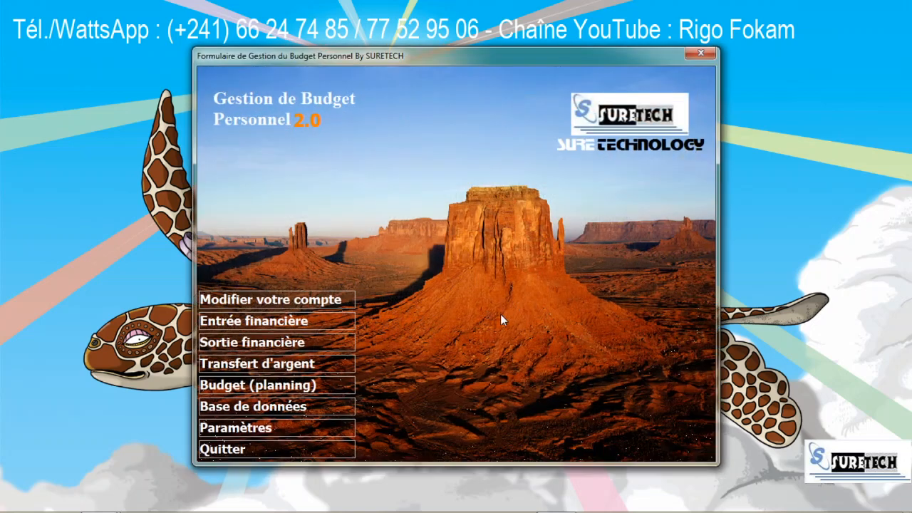
left_click(246, 364)
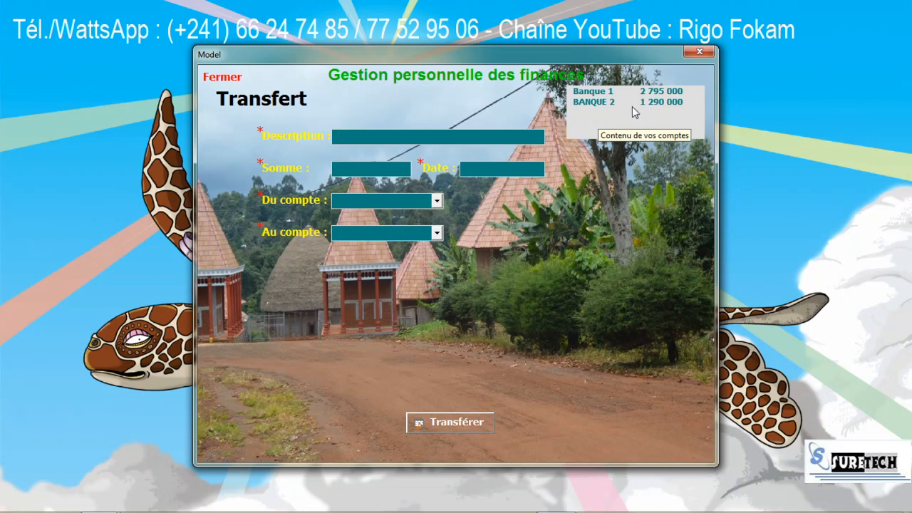
left_click(224, 78)
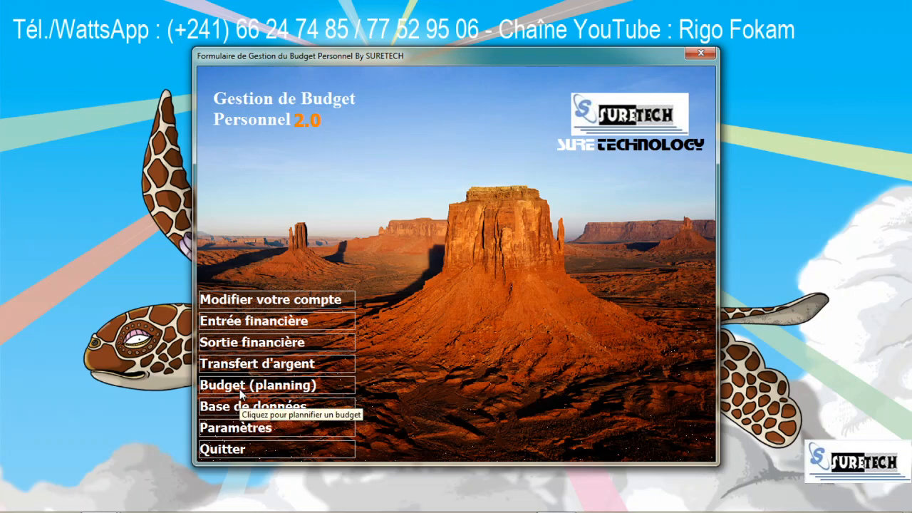
Step: Search the database for 'banque 2' and browse the 25/05, 15/08 and 17/06/2020 records
left_click(259, 404)
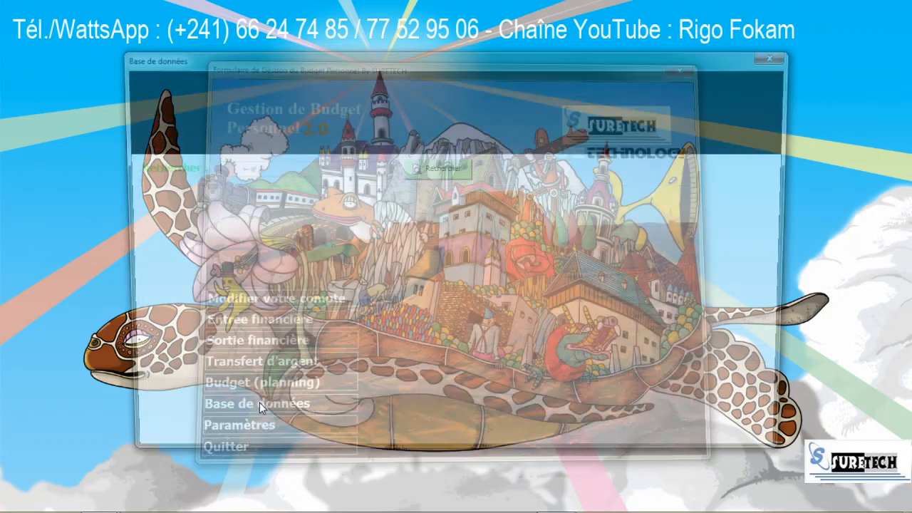
left_click(431, 168)
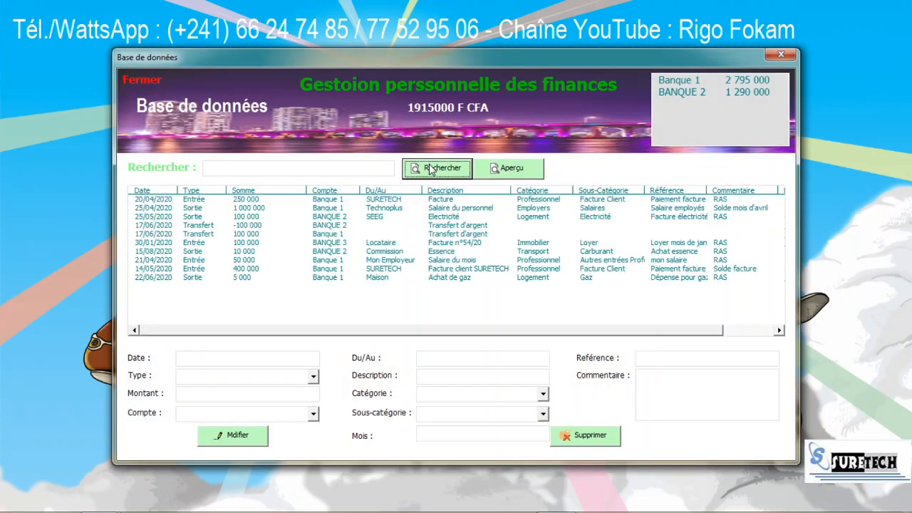
left_click(277, 172)
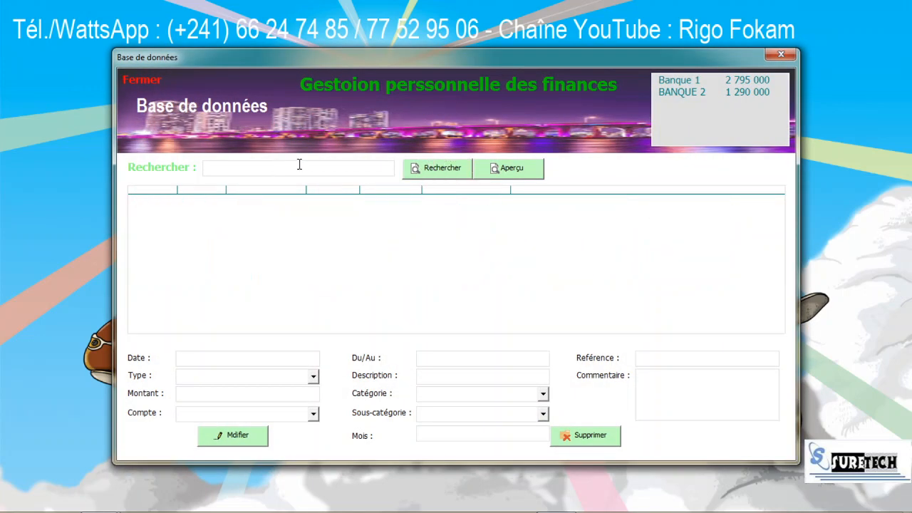
type("banque 2")
left_click(446, 167)
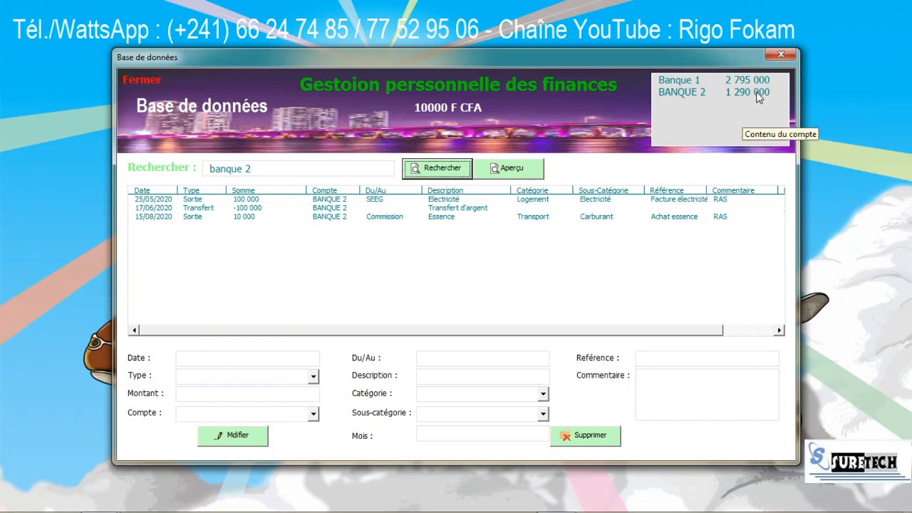
left_click(252, 200)
left_click(251, 218)
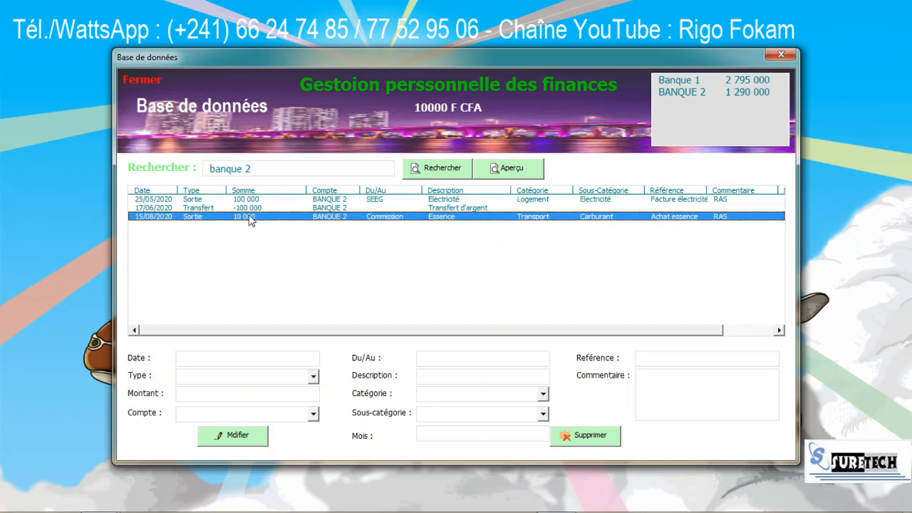
left_click(253, 200)
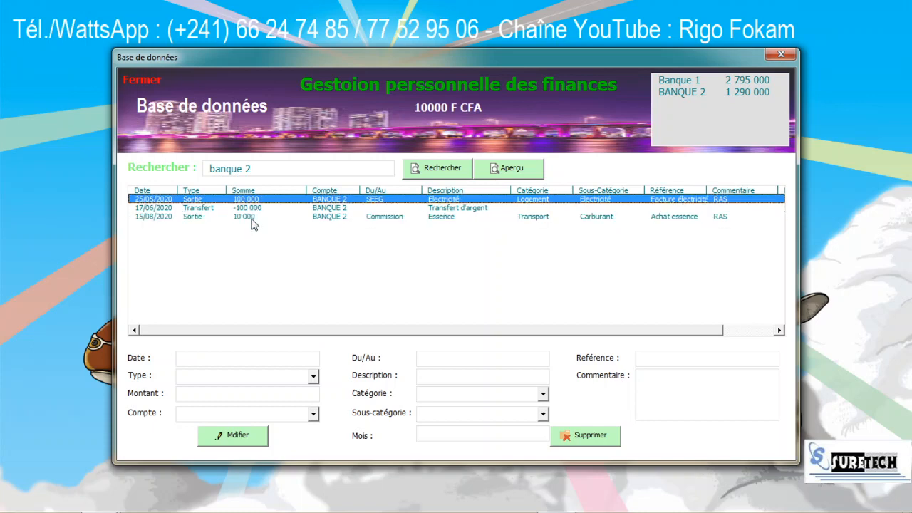
left_click(250, 218)
left_click(253, 208)
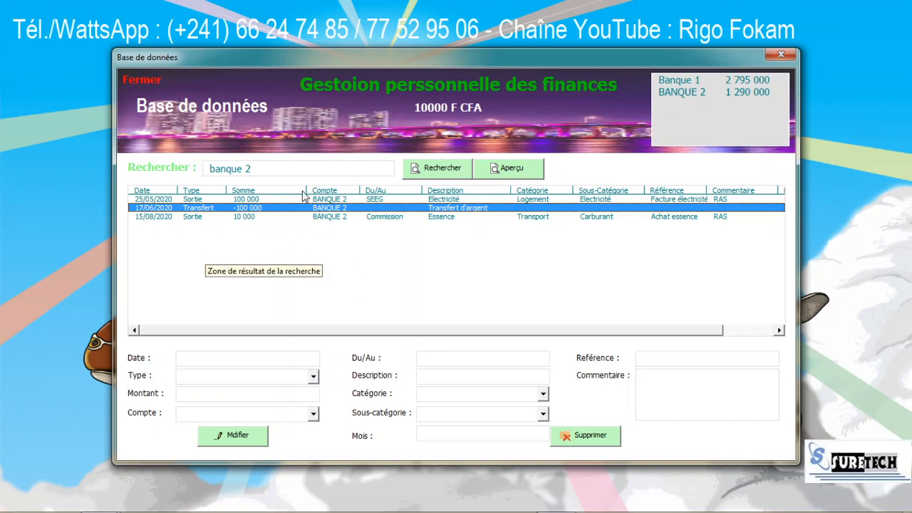
left_click(142, 83)
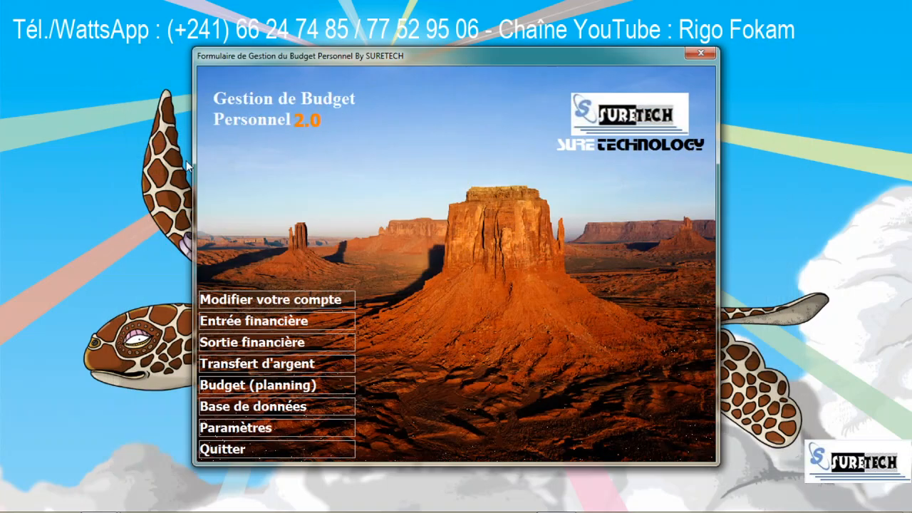
Step: Delete the 30/01/2020 BANQUE 3 rent income record of 100 000 and close the database
left_click(271, 409)
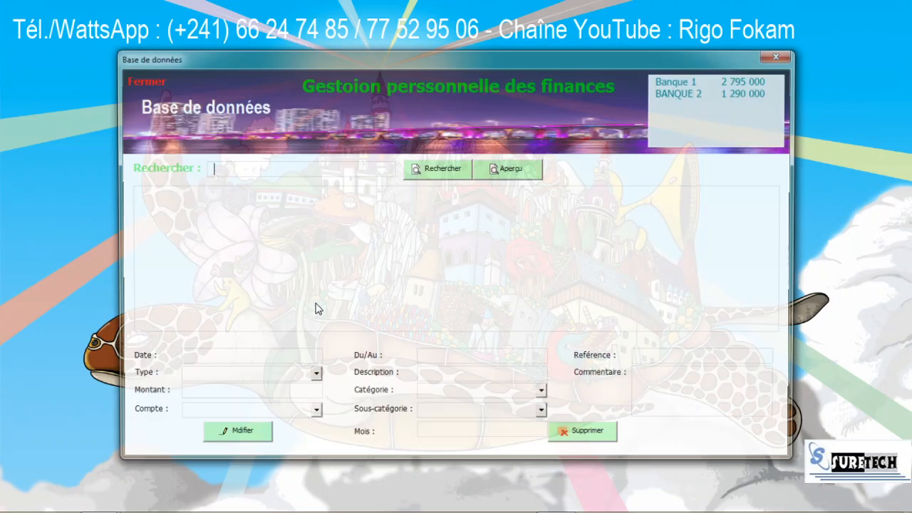
left_click(414, 174)
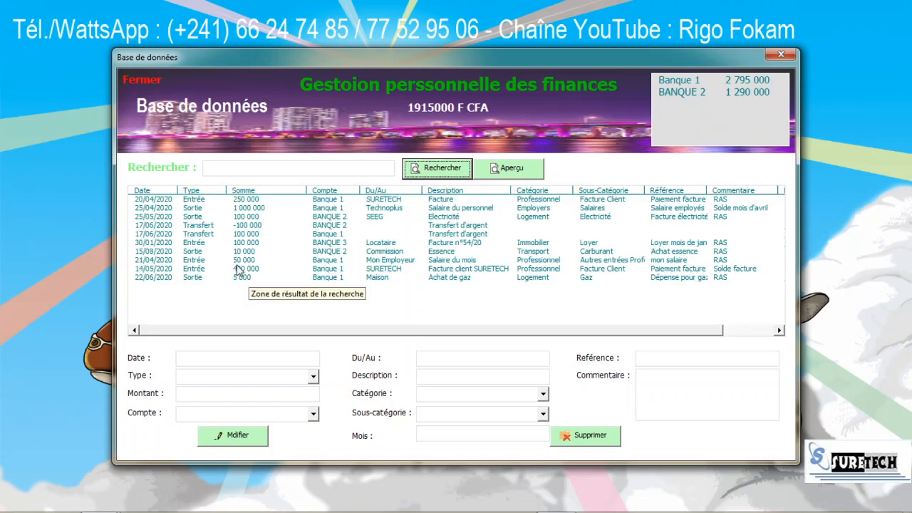
left_click(338, 244)
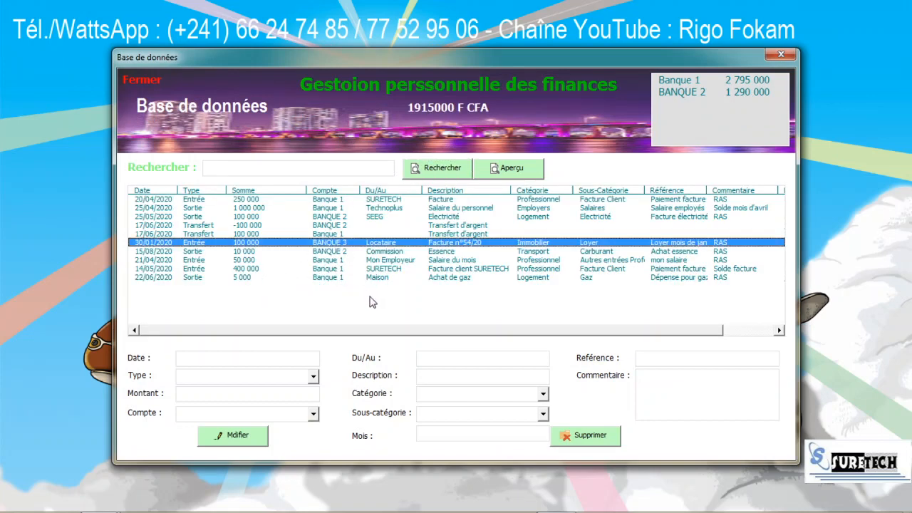
double_click(377, 245)
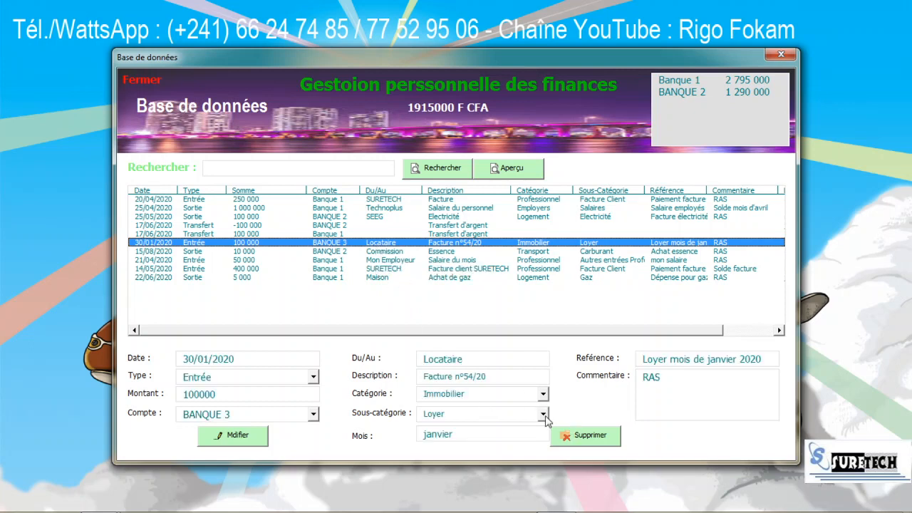
left_click(580, 436)
left_click(469, 307)
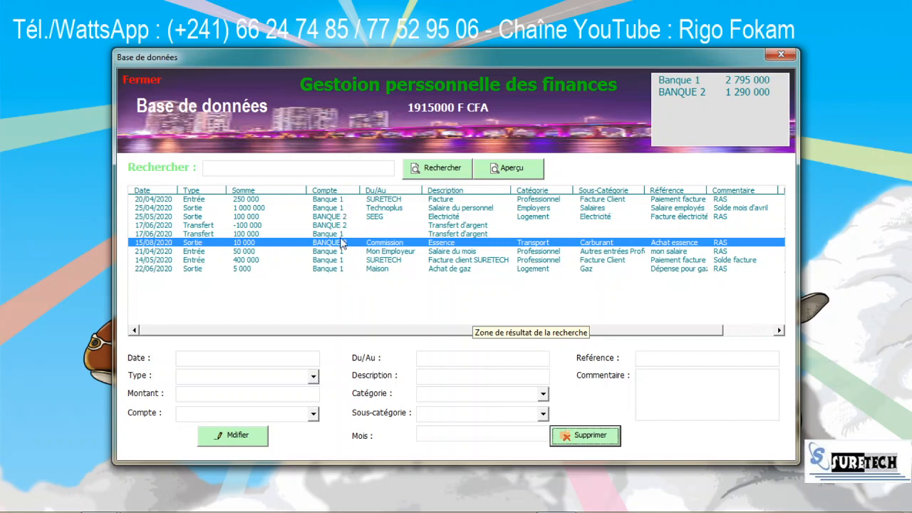
left_click(137, 81)
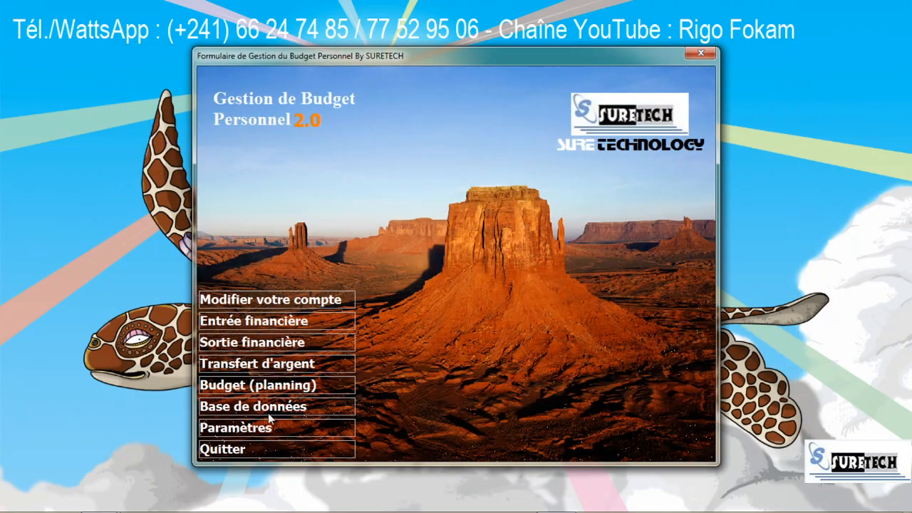
Step: Create the ORABANQUE bank account with a 1 000 000 starting amount, then close settings
left_click(267, 429)
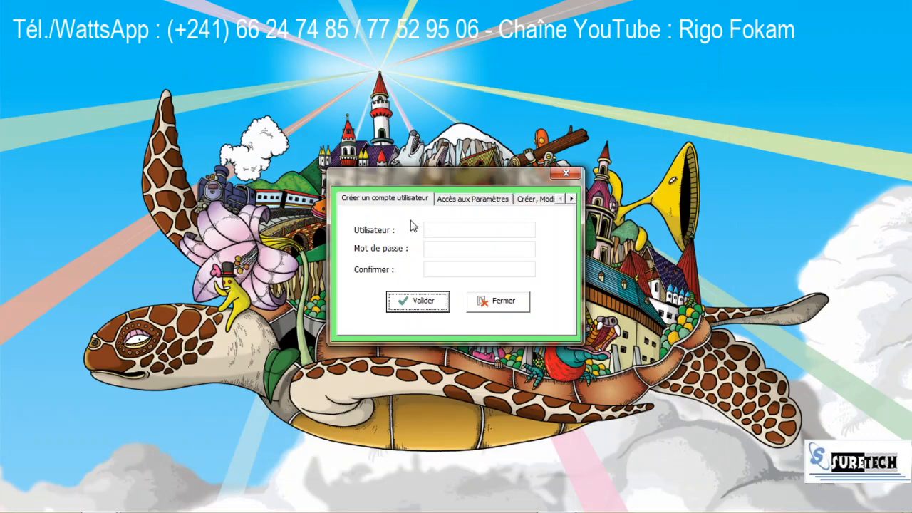
left_click(572, 199)
left_click(518, 199)
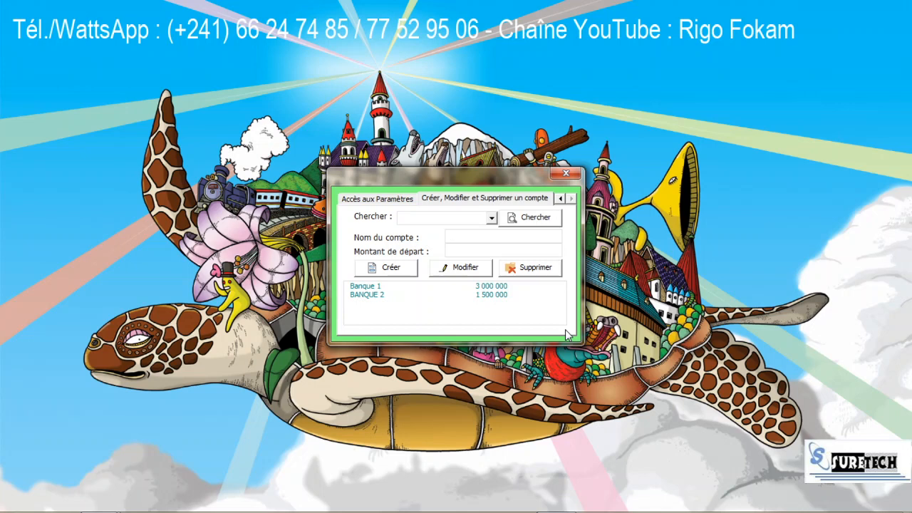
type("ORABANQUE")
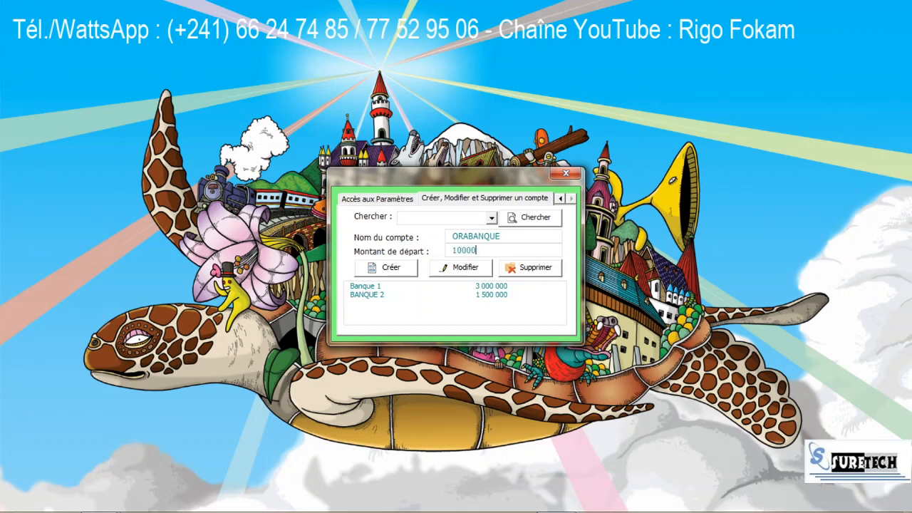
left_click(392, 267)
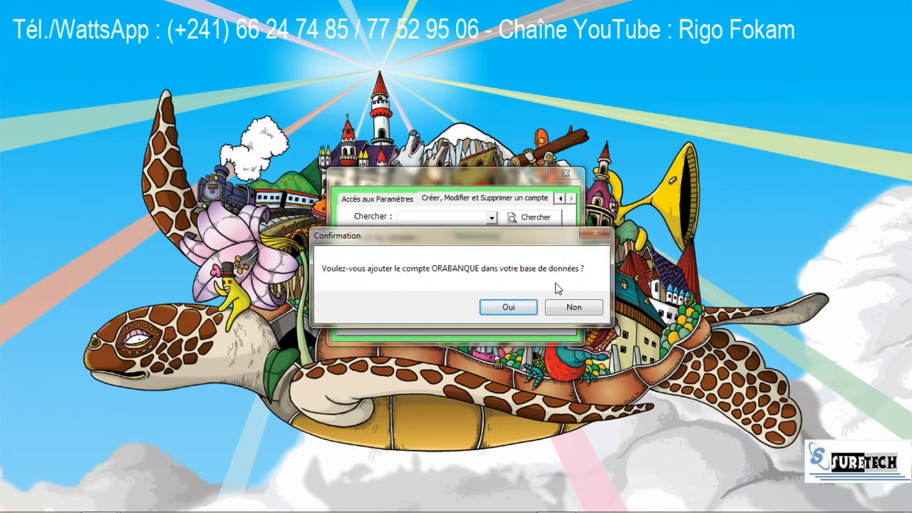
left_click(508, 307)
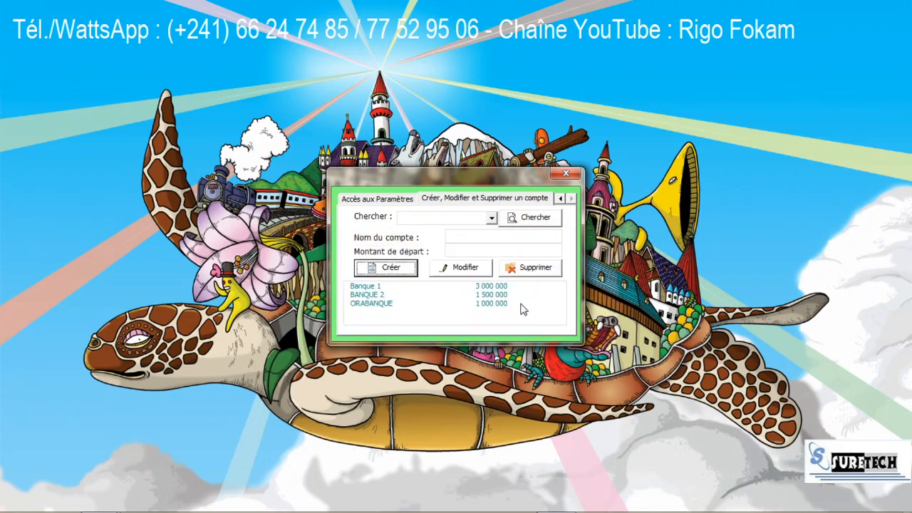
left_click(376, 305)
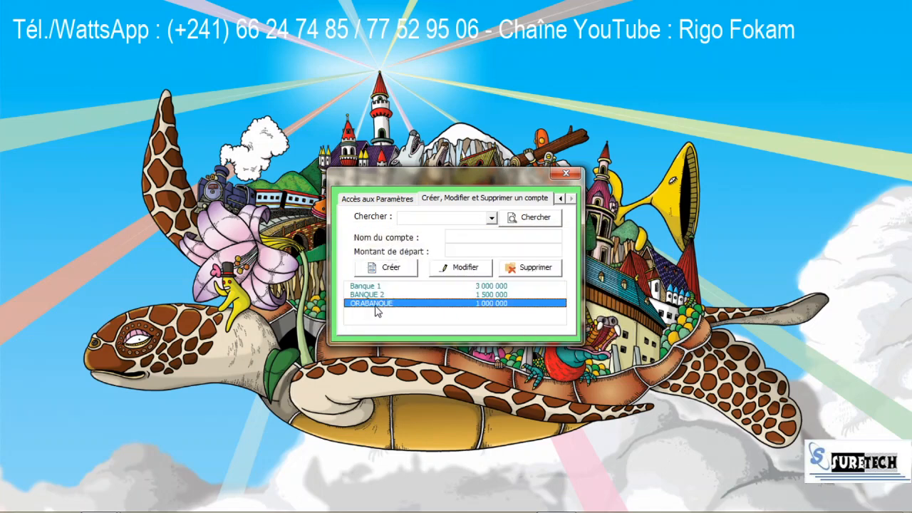
left_click(560, 198)
left_click(419, 202)
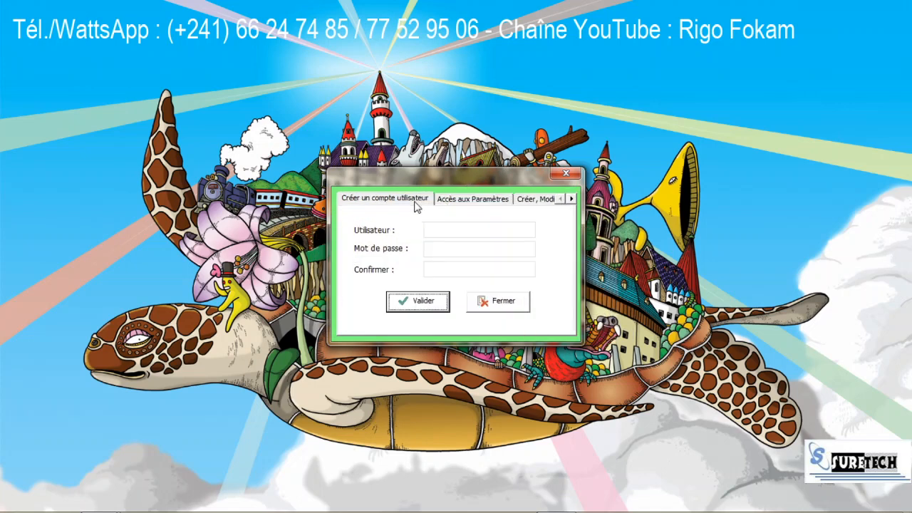
left_click(494, 303)
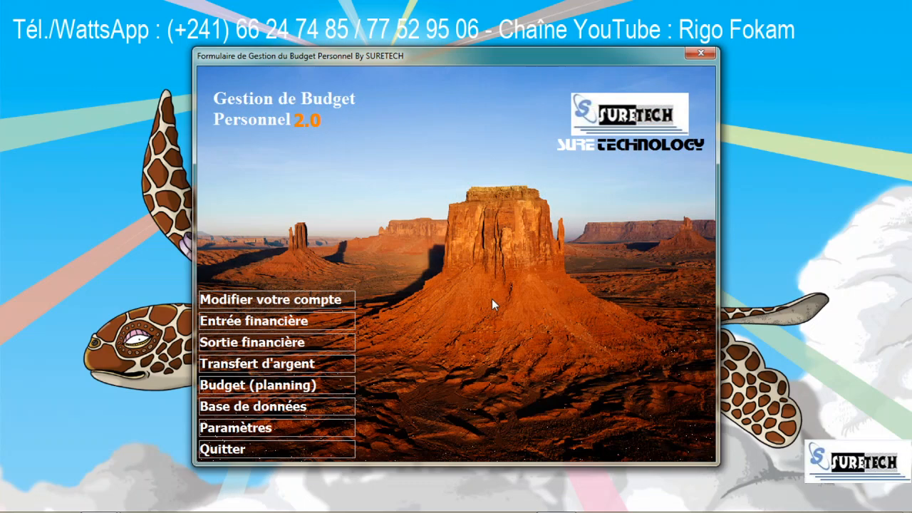
left_click(267, 410)
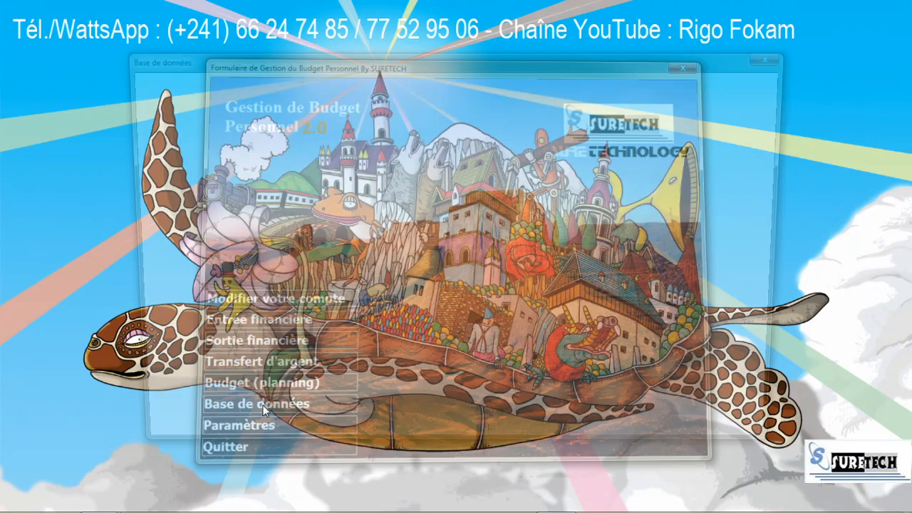
left_click(433, 173)
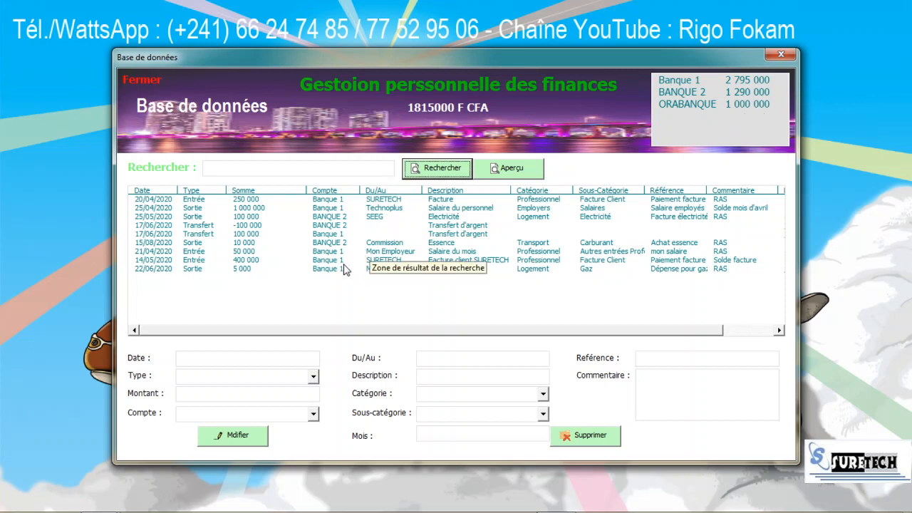
left_click(435, 173)
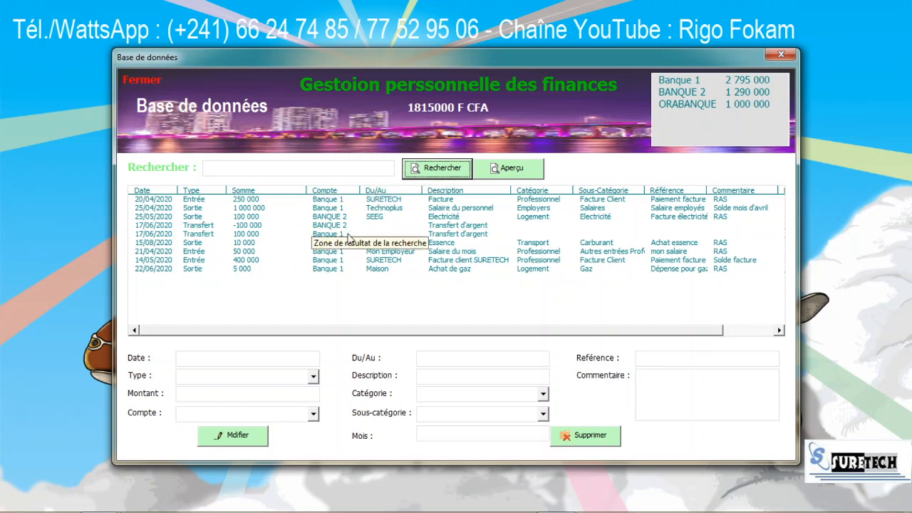
left_click(138, 79)
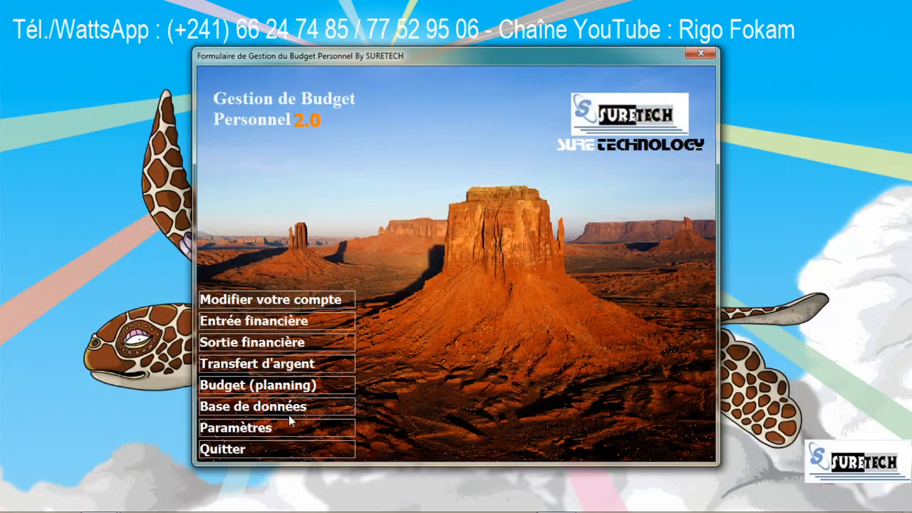
Step: Fill in a transfer described 'Transfert d'argent' for 100000, dated 13/06/2020
left_click(260, 364)
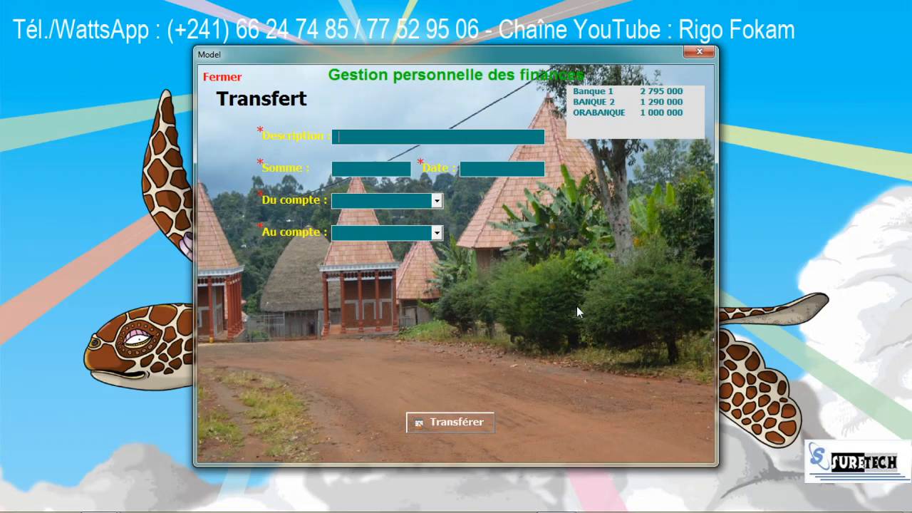
type("Transfert d'ar")
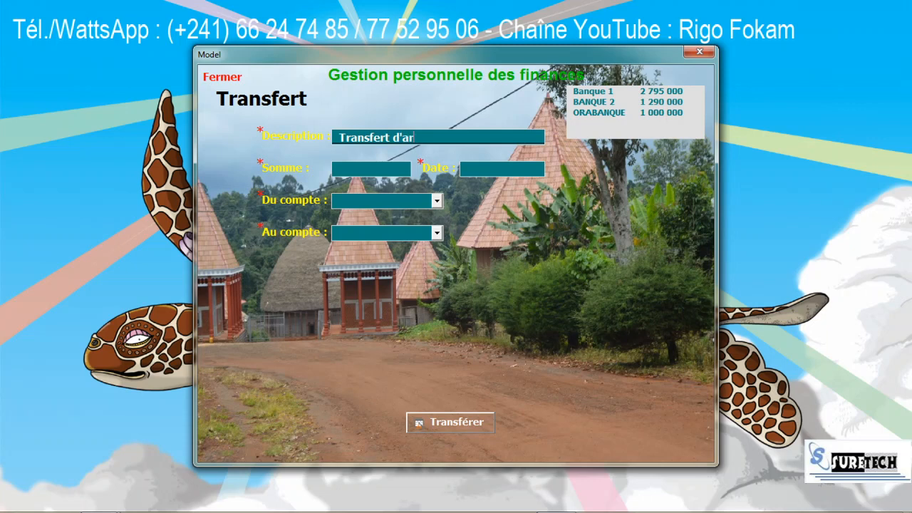
type("gent")
key("Tab")
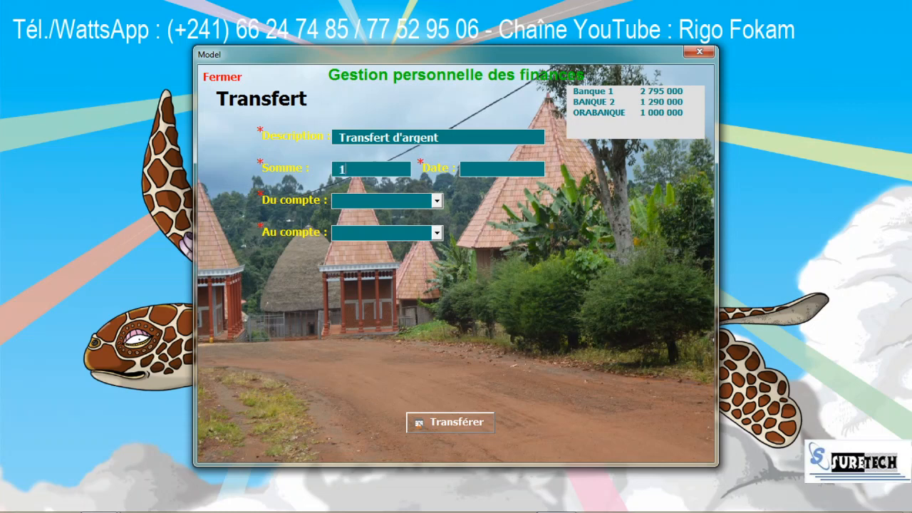
type("100000")
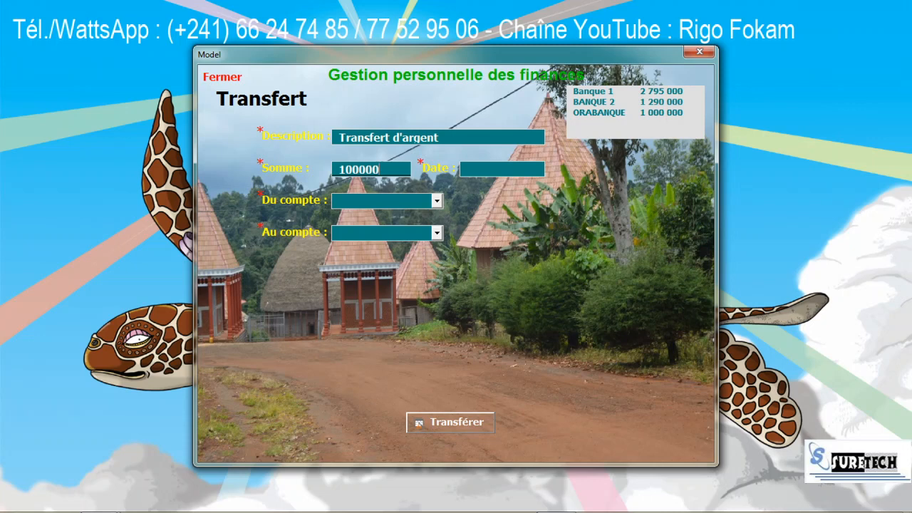
key("Tab")
type("13")
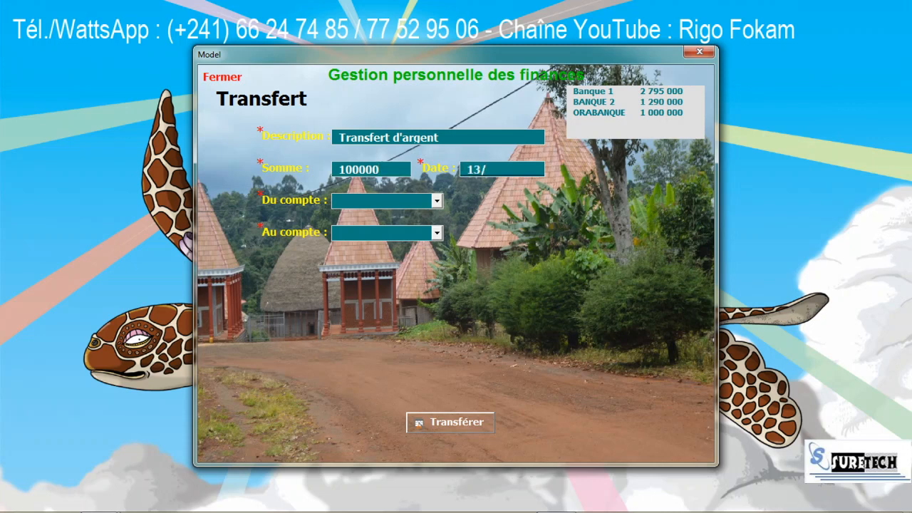
type("/06")
key("Tab")
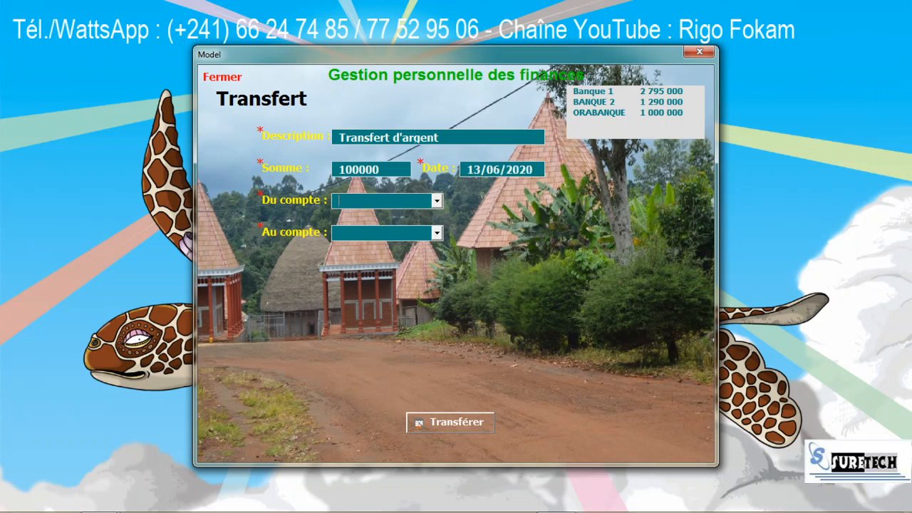
Step: Send the transfer from BANQUE 2 to ORABANQUE and close the form
left_click(436, 201)
left_click(388, 229)
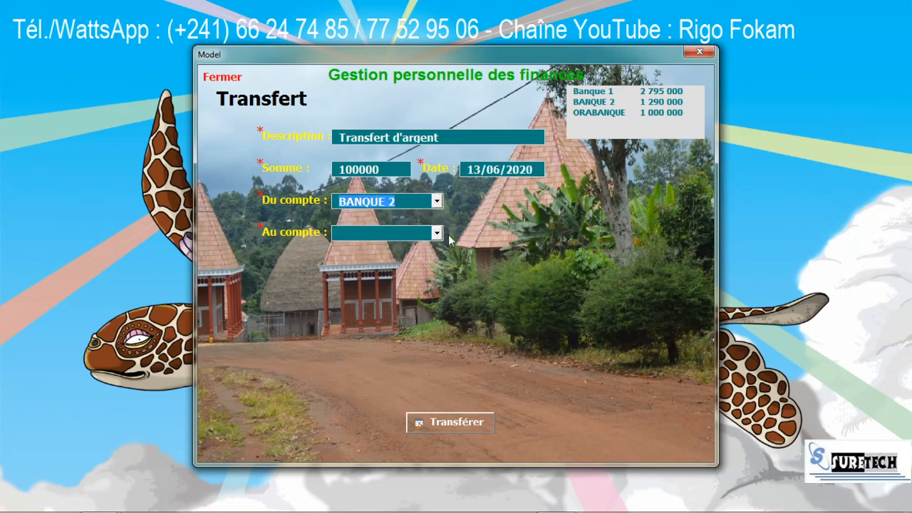
left_click(436, 234)
left_click(376, 273)
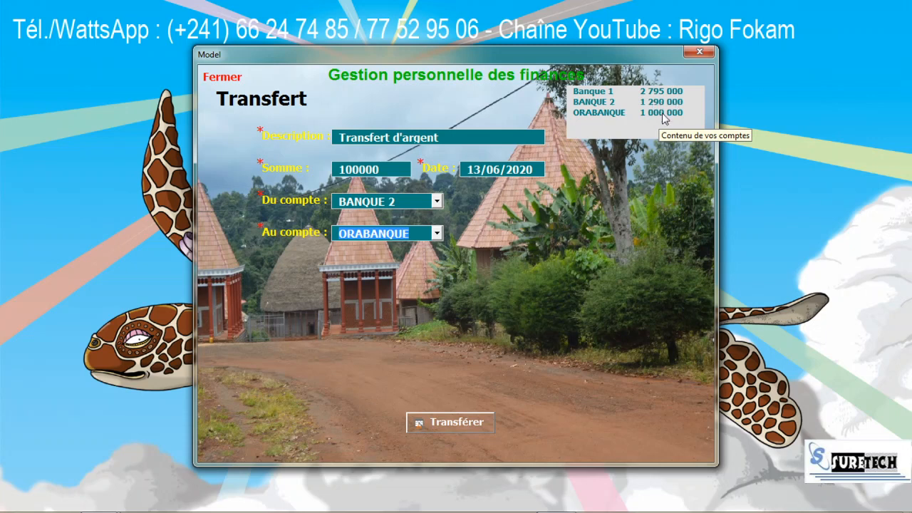
left_click(454, 421)
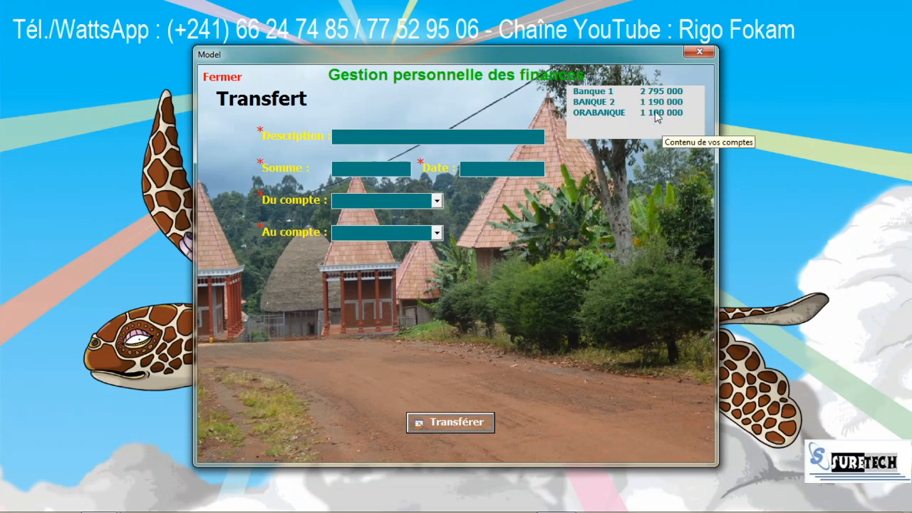
left_click(224, 77)
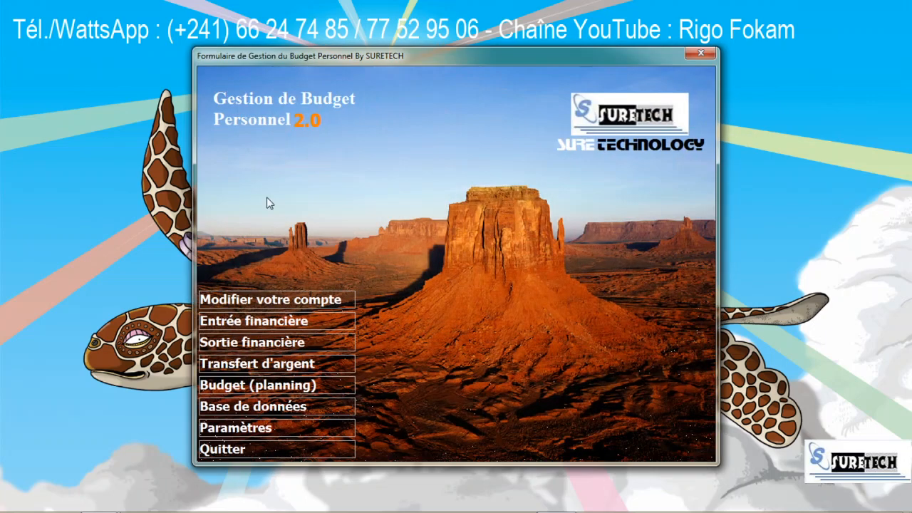
left_click(250, 407)
left_click(424, 167)
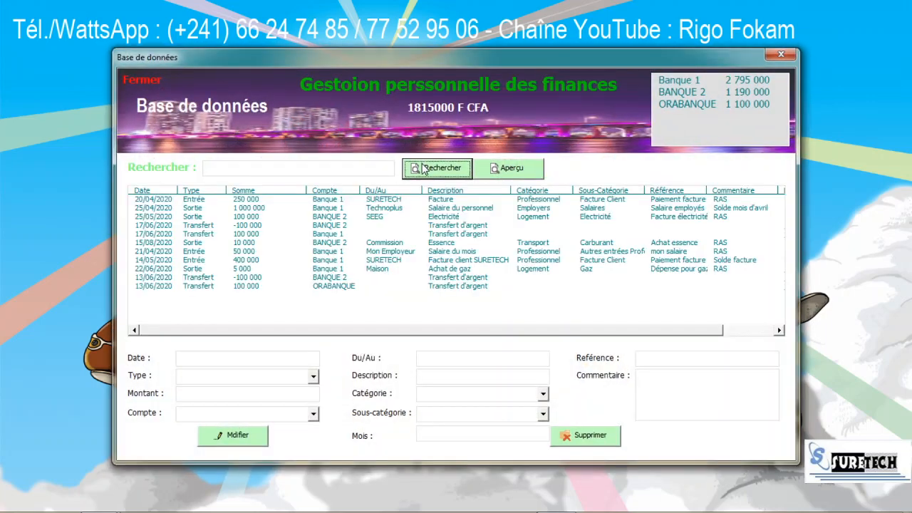
left_click(338, 287)
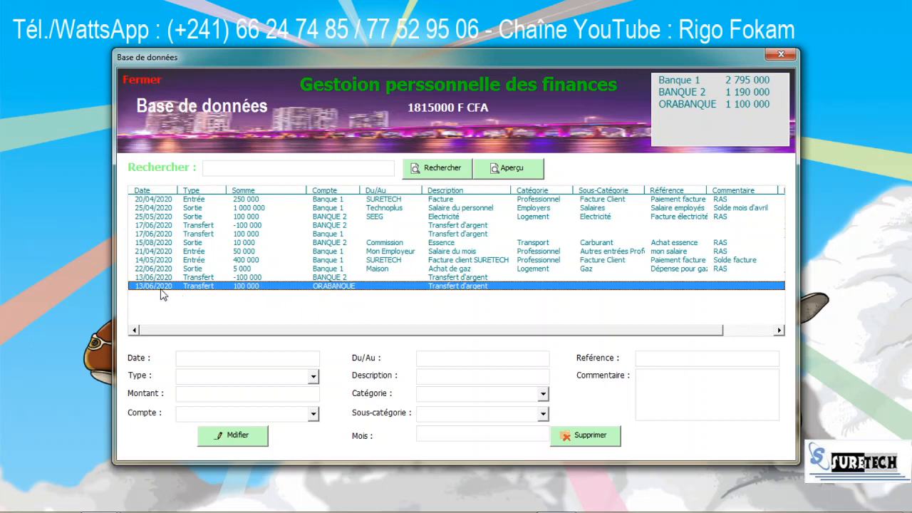
left_click(244, 278)
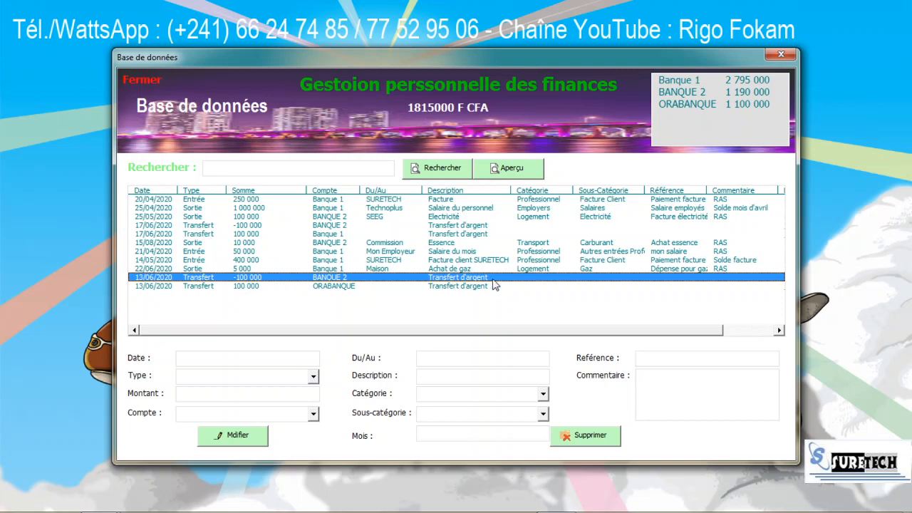
left_click(275, 285)
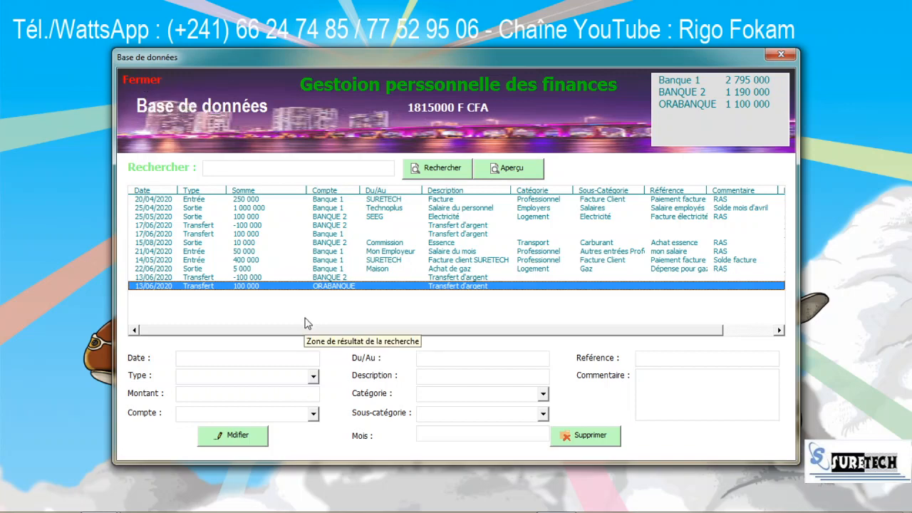
left_click(135, 83)
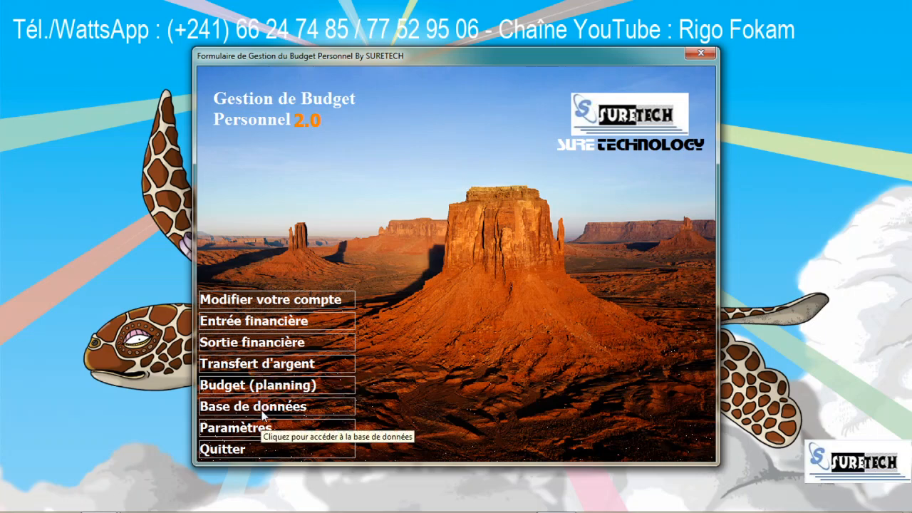
Step: Start an ORABANQUE budget of 200000, starting 01/01/2020 with payment on 01/04/2020
left_click(232, 386)
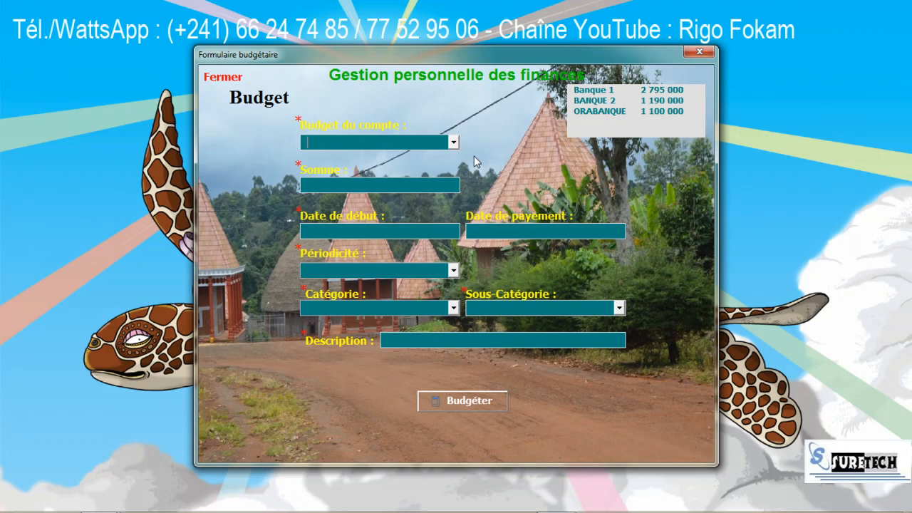
left_click(453, 143)
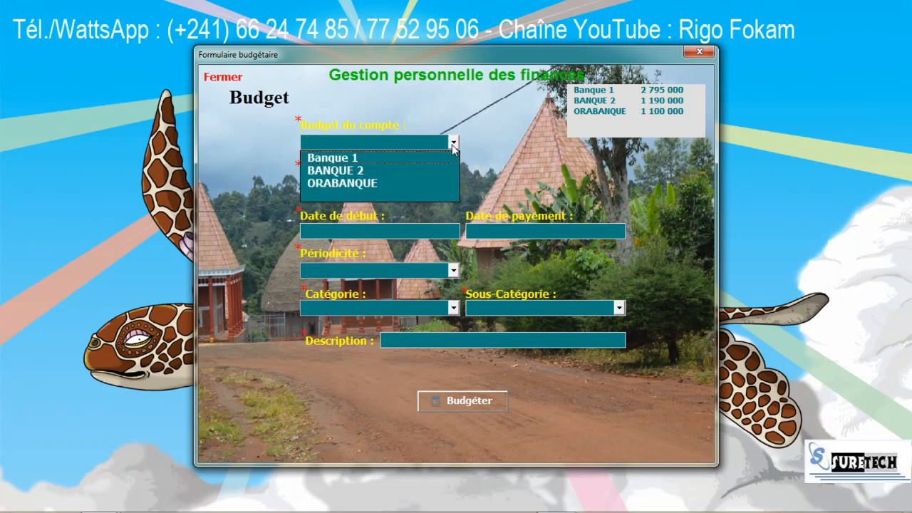
left_click(407, 184)
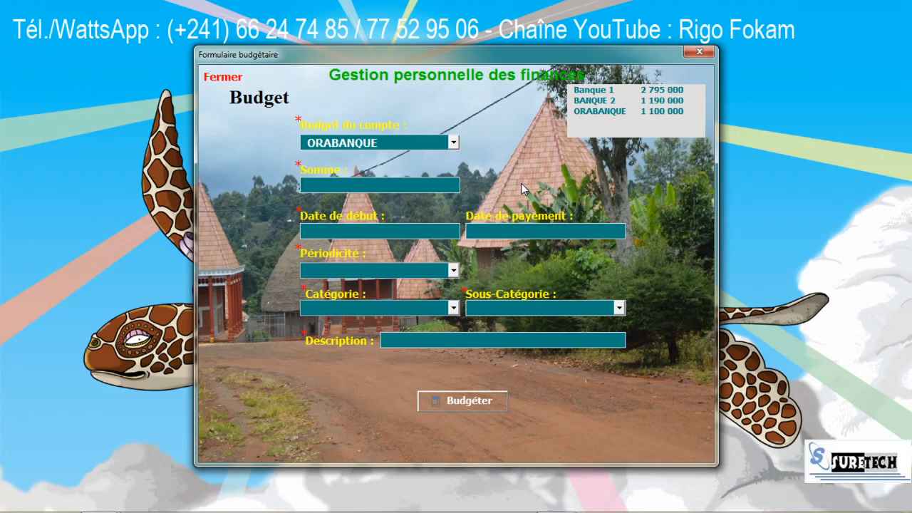
type("200000")
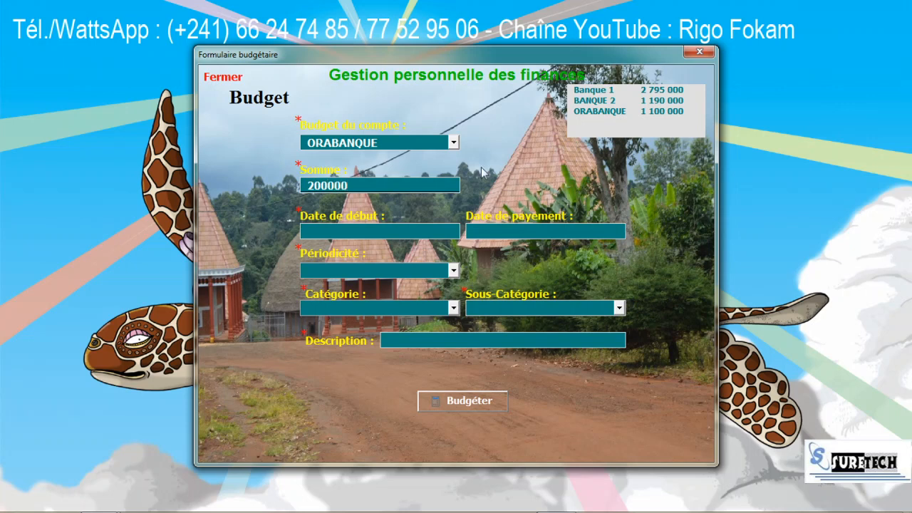
key("Tab")
type("1/1")
key("Tab")
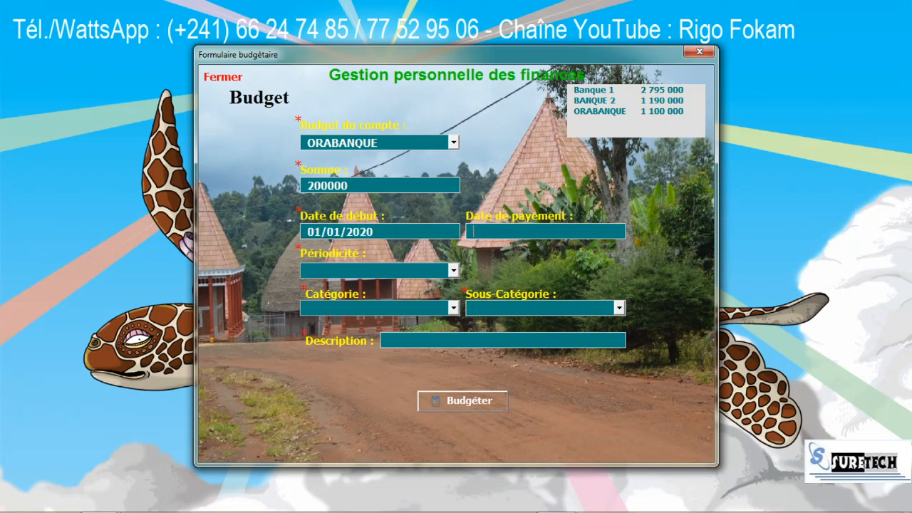
type("4")
key("BackSpace")
type("1/4")
key("Tab")
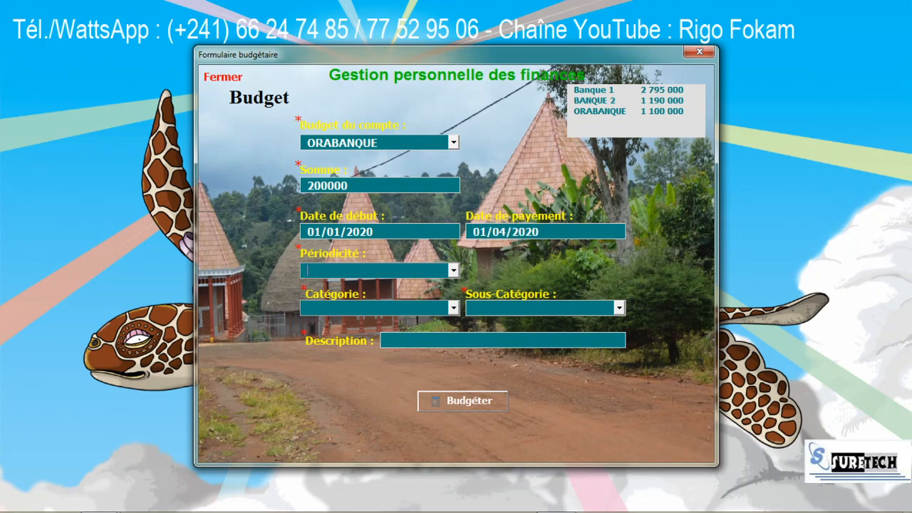
Step: Make it Annuel, Transport / Assurance, described 'Budget pour assurance voiture', and save it
left_click(453, 271)
left_click(362, 298)
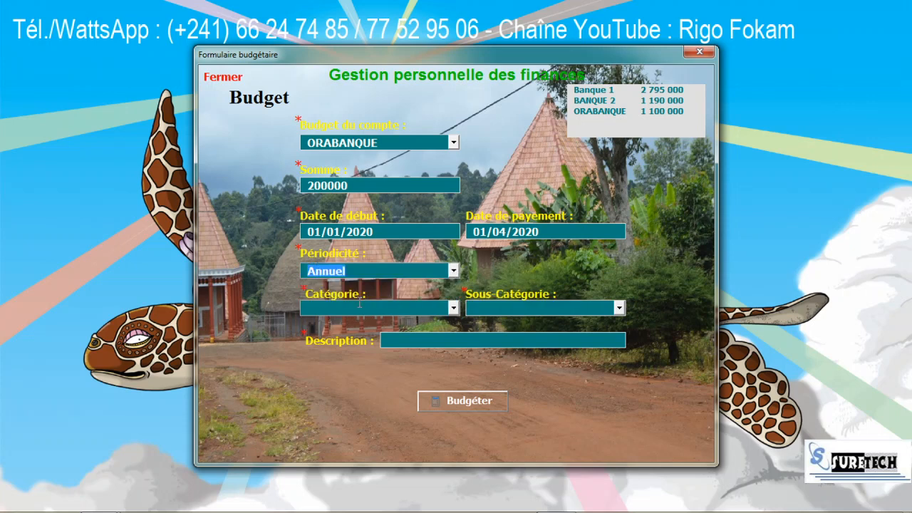
left_click(453, 307)
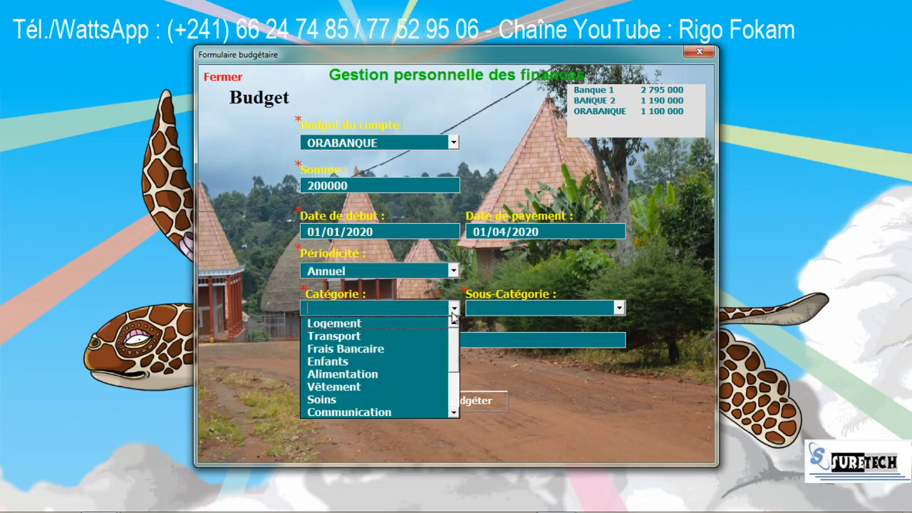
left_click(398, 337)
left_click(618, 307)
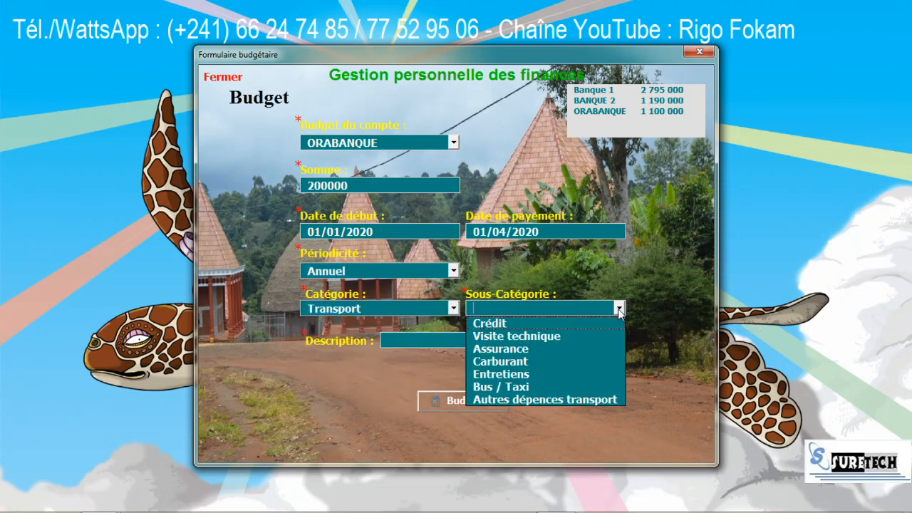
left_click(540, 348)
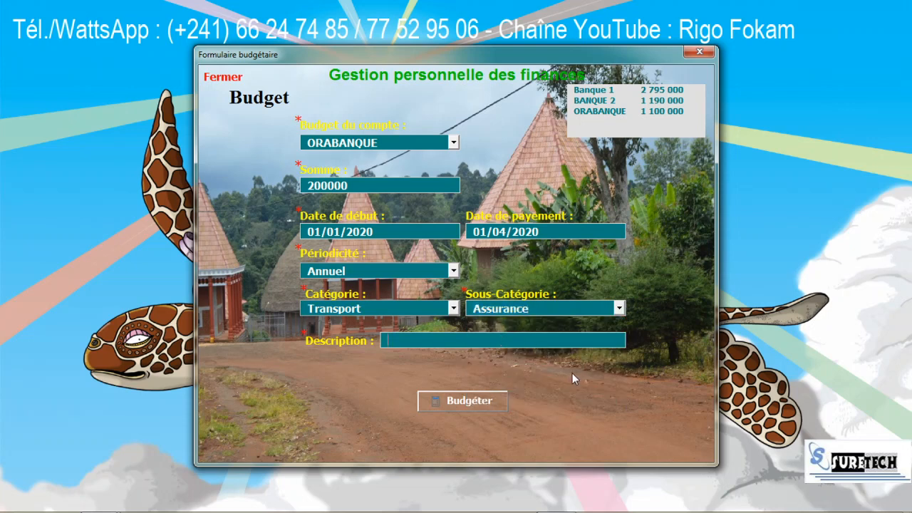
type("Budget pour a")
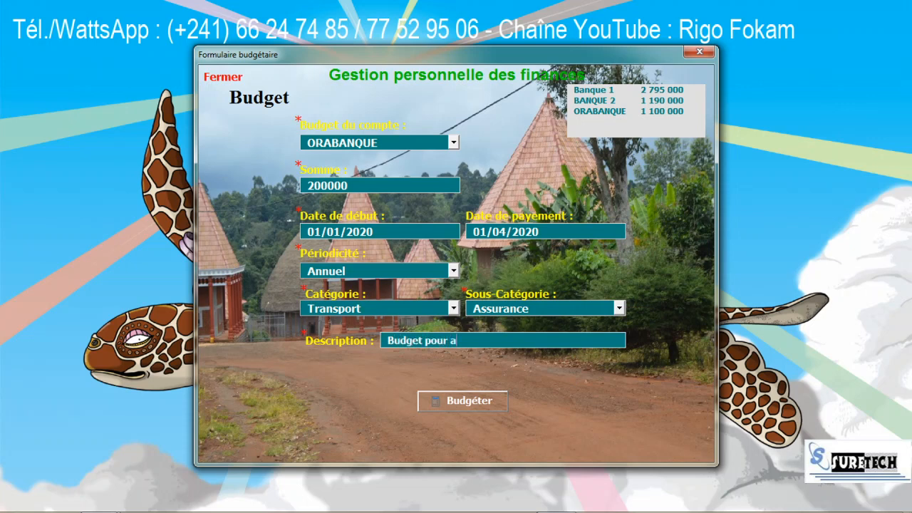
type("ssurance voiture")
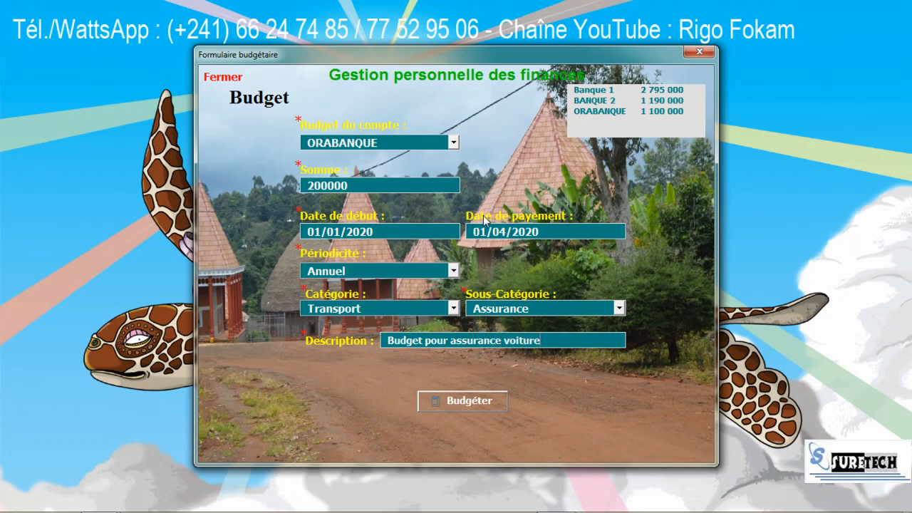
left_click(469, 404)
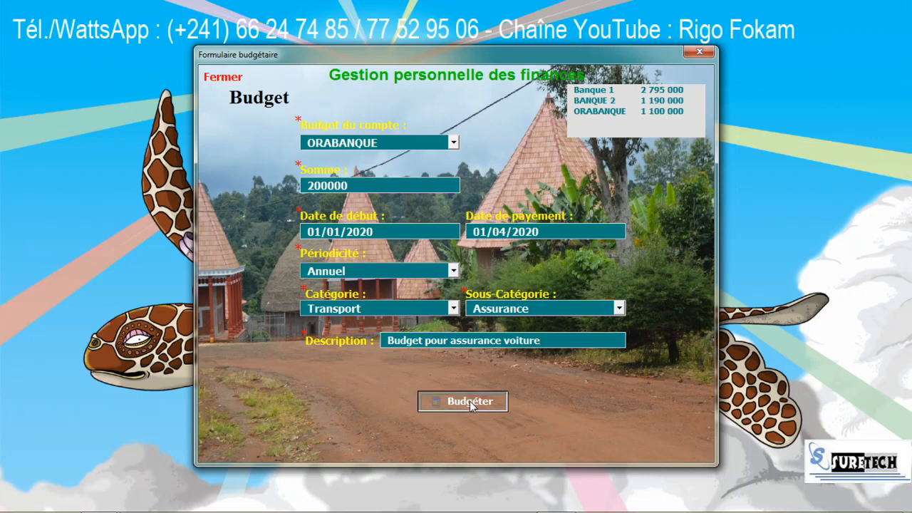
Step: Open the database, list all records, and inspect the 01/01/2020 insurance budget record
left_click(221, 78)
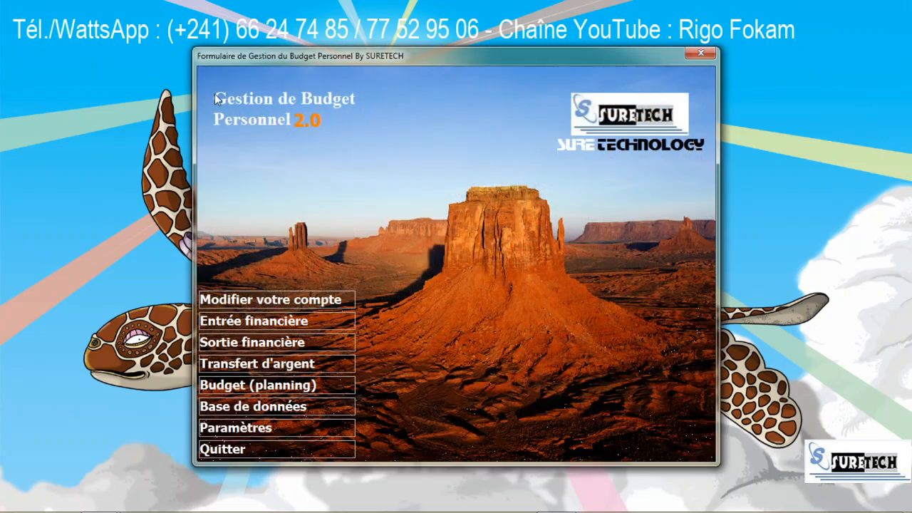
left_click(258, 405)
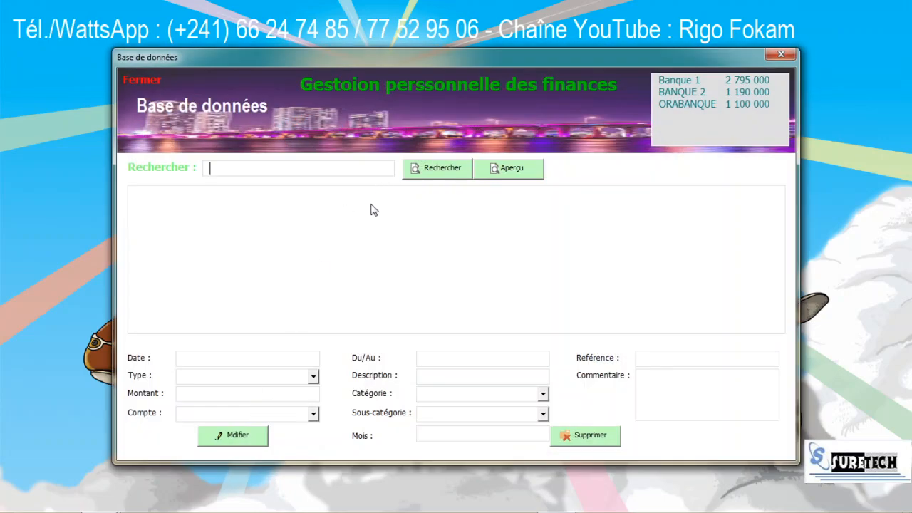
left_click(456, 168)
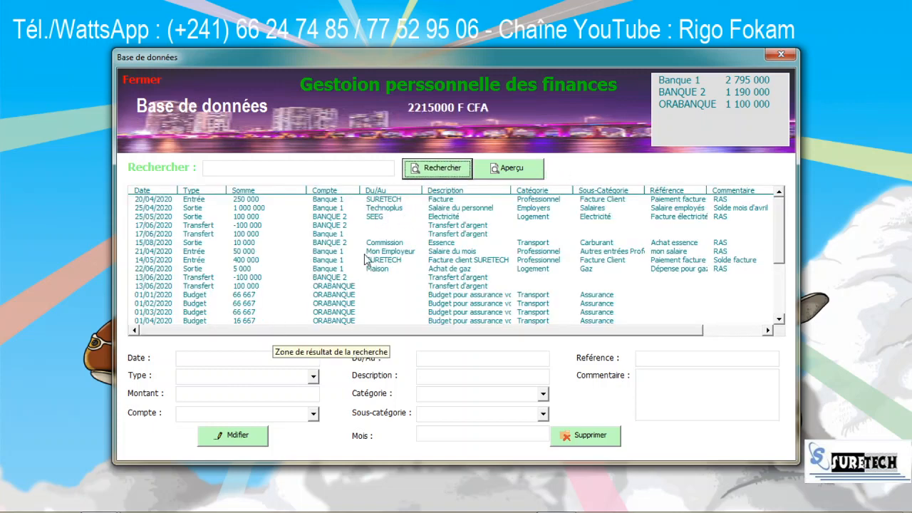
left_click(334, 298)
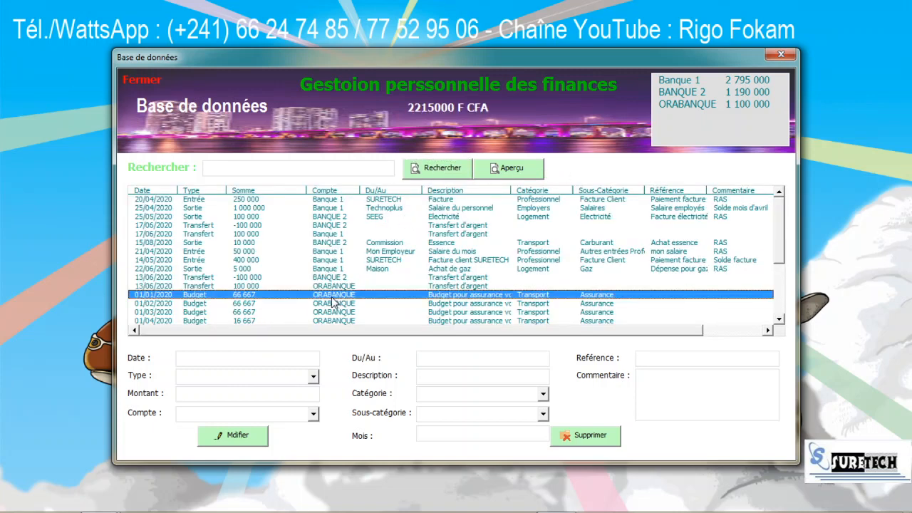
left_click_drag(781, 242, 776, 283)
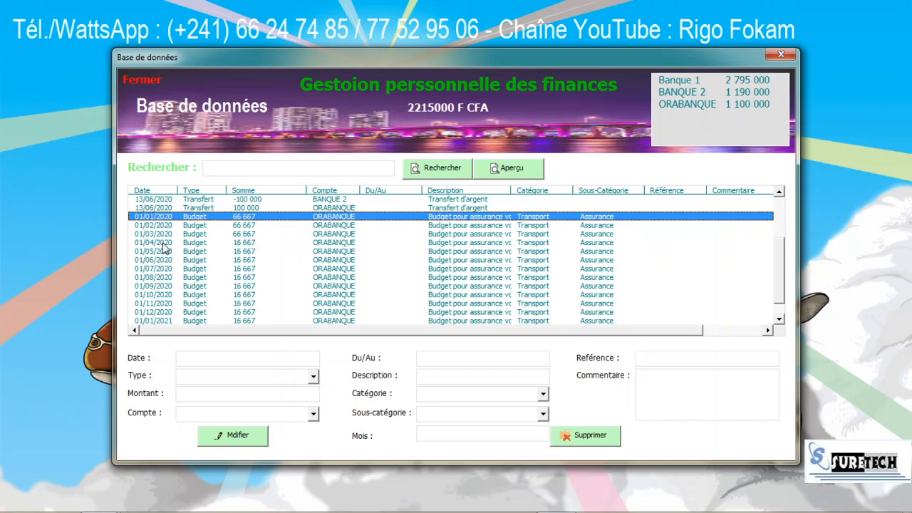
Step: Browse the monthly insurance budget records from 01/01 to 01/06/2020, then close the database
left_click(221, 236)
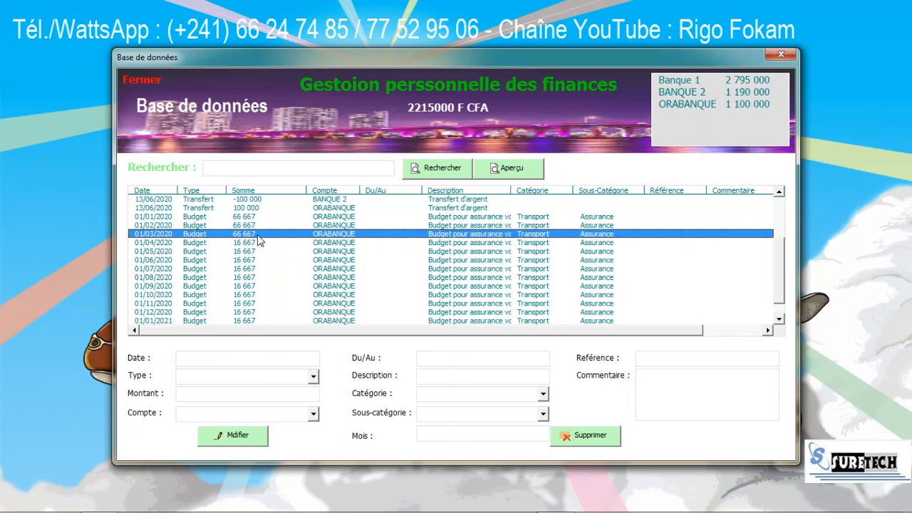
left_click(244, 217)
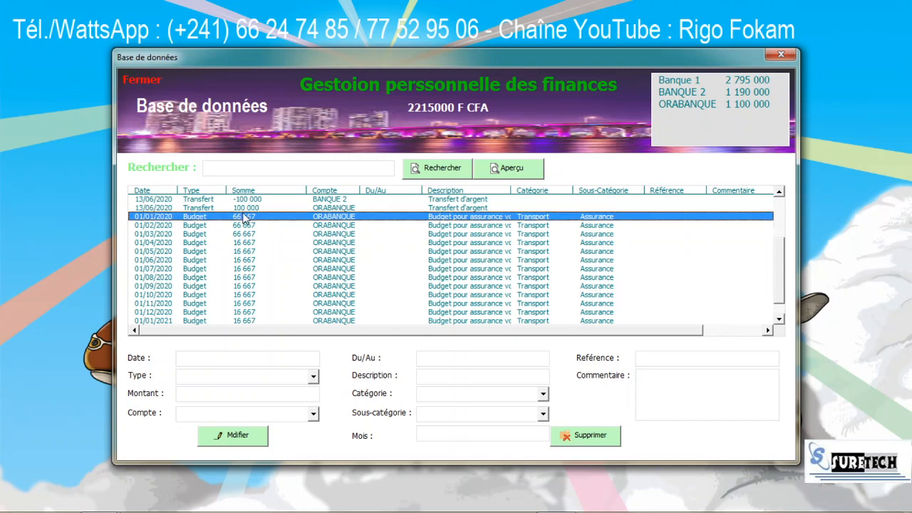
left_click(249, 226)
left_click(249, 235)
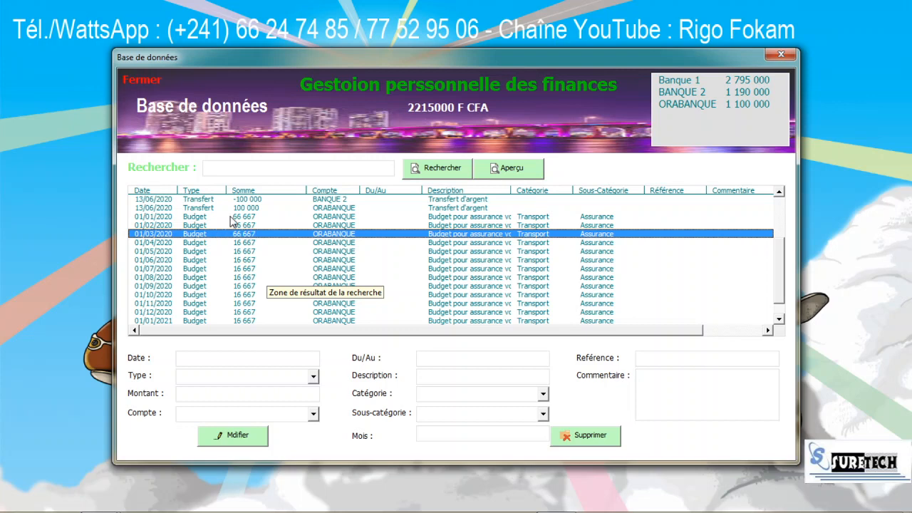
left_click(233, 217)
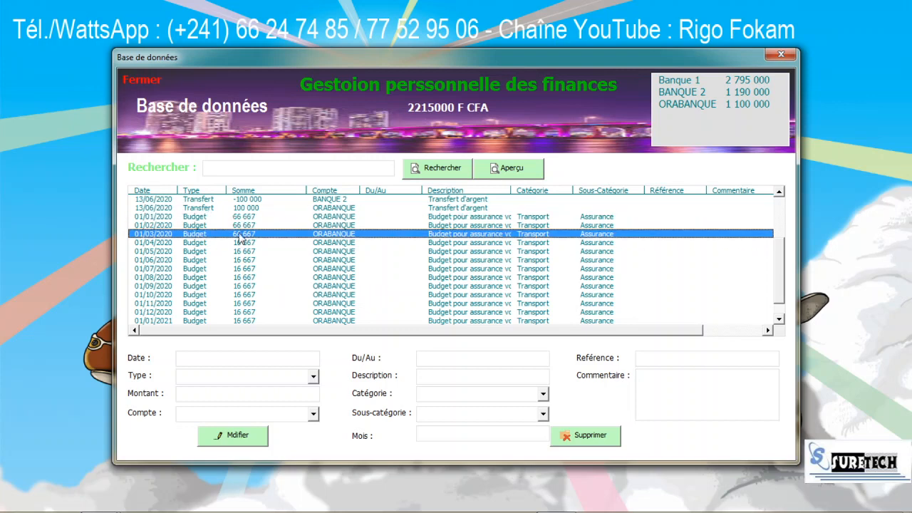
left_click(241, 227)
left_click(242, 234)
left_click(234, 243)
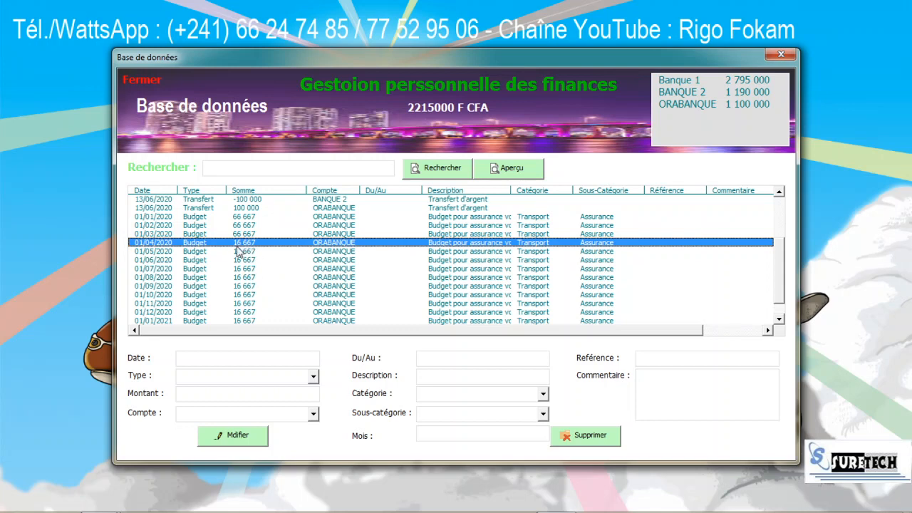
left_click(258, 252)
left_click(257, 262)
left_click_drag(255, 265, 257, 305)
left_click(249, 244)
scroll(782, 300, "down", 1)
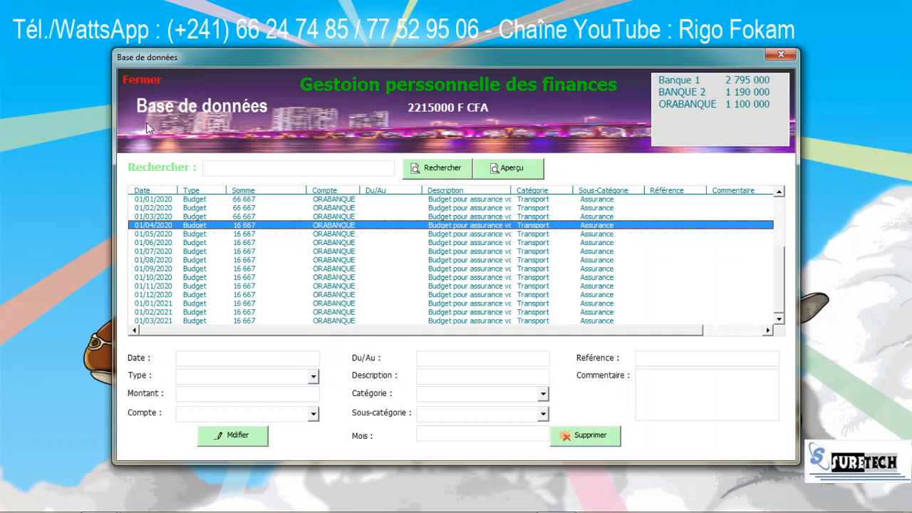
left_click(139, 80)
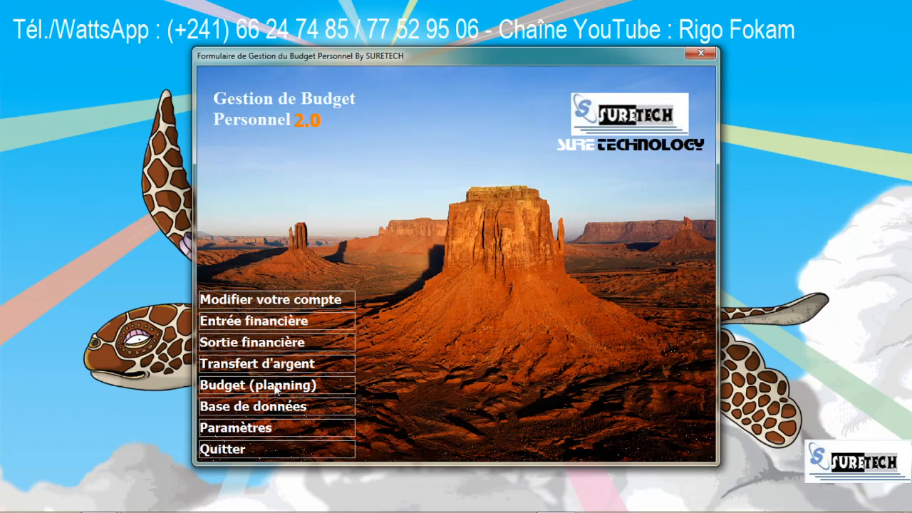
Step: Start a 'Sortie financière' expense in category Enfants, sub-category fête
left_click(275, 343)
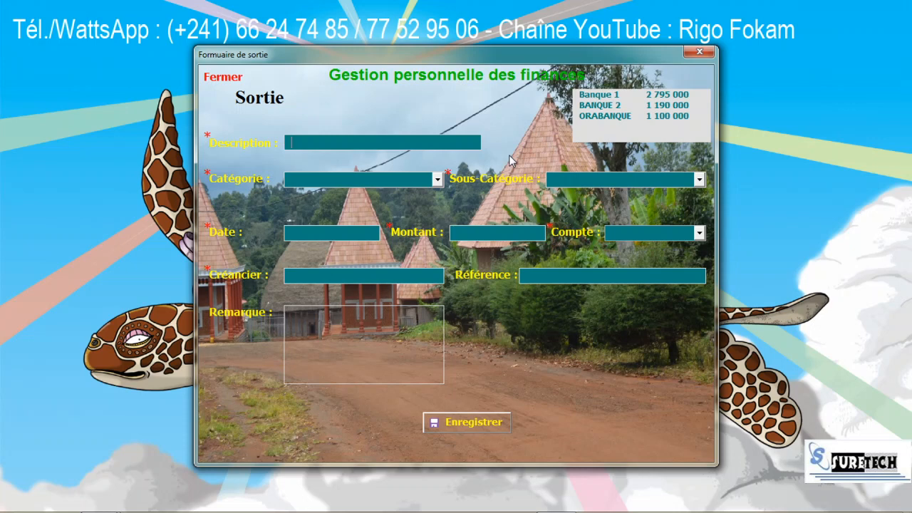
type("Sortie")
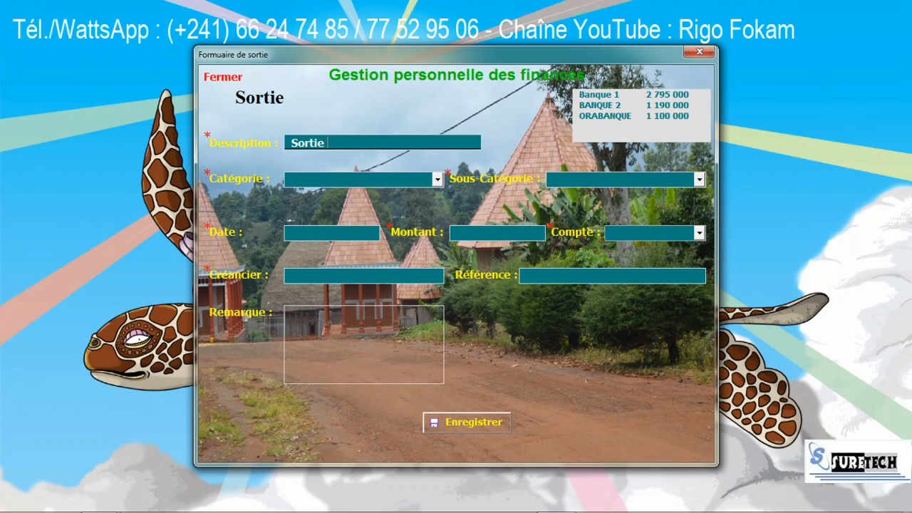
type("financière")
left_click(437, 180)
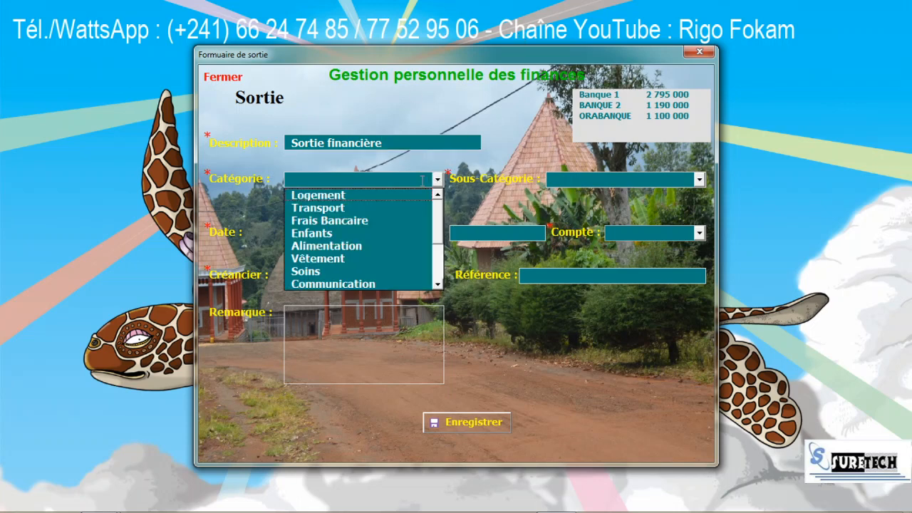
left_click(367, 233)
left_click(697, 180)
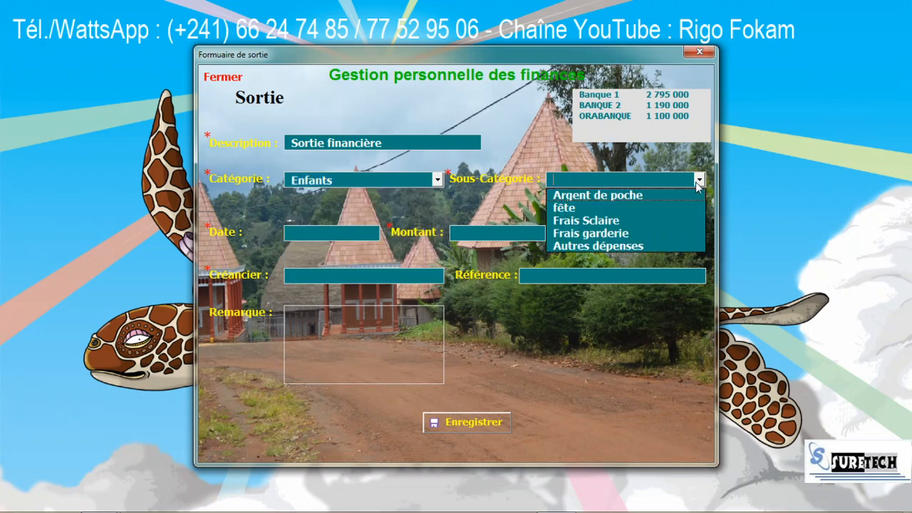
left_click(669, 206)
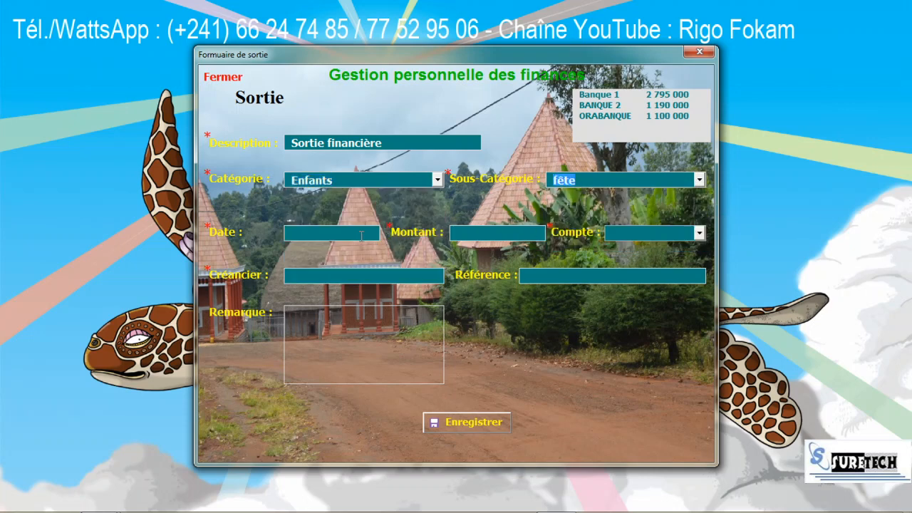
Step: Save it dated 01/01 for 100000 from ORABANQUE, creditor RigoFete, remark RAS
type("1")
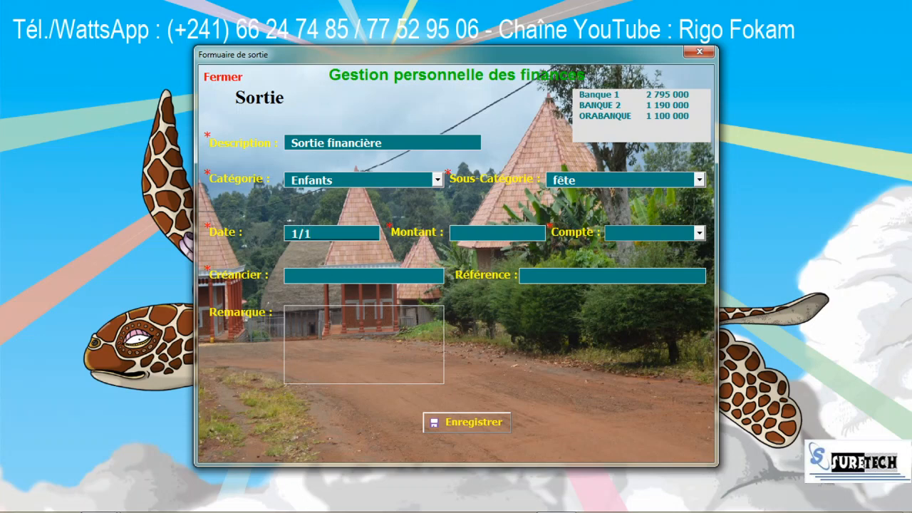
type("/01")
key("Tab")
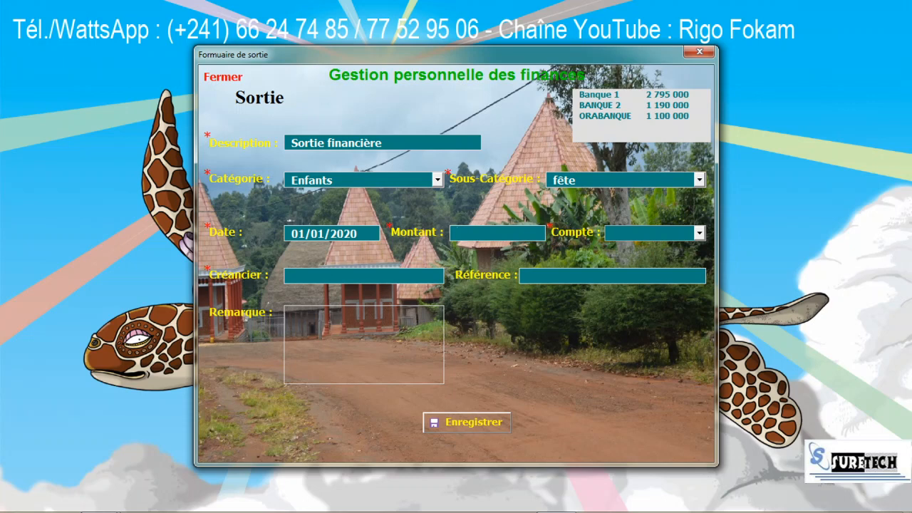
type("100000")
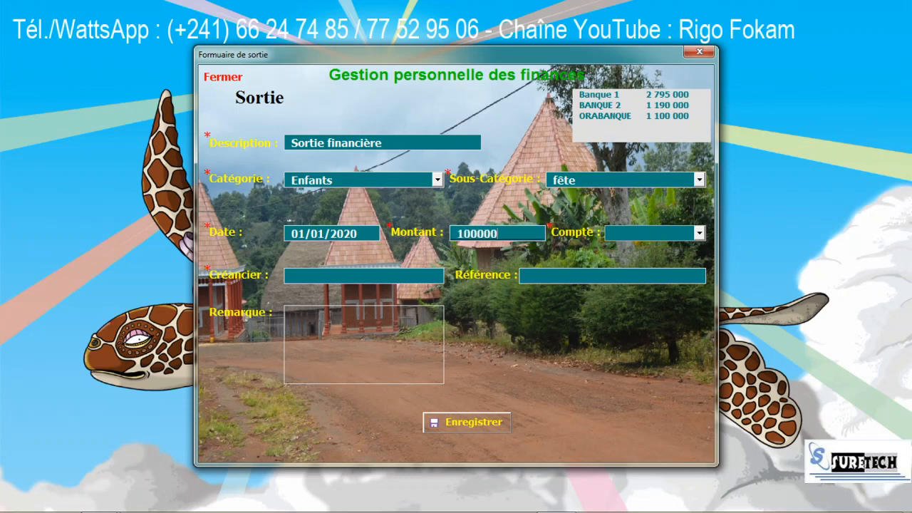
key("Tab")
left_click(698, 233)
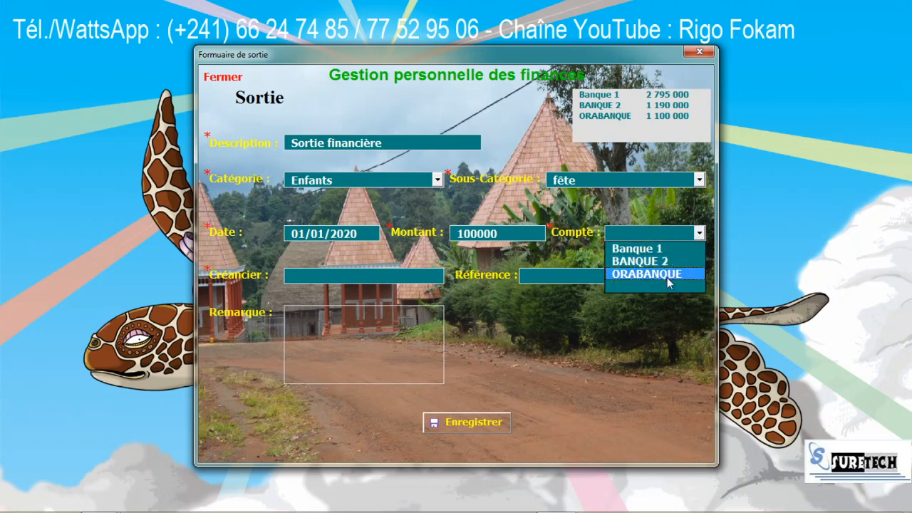
left_click(666, 274)
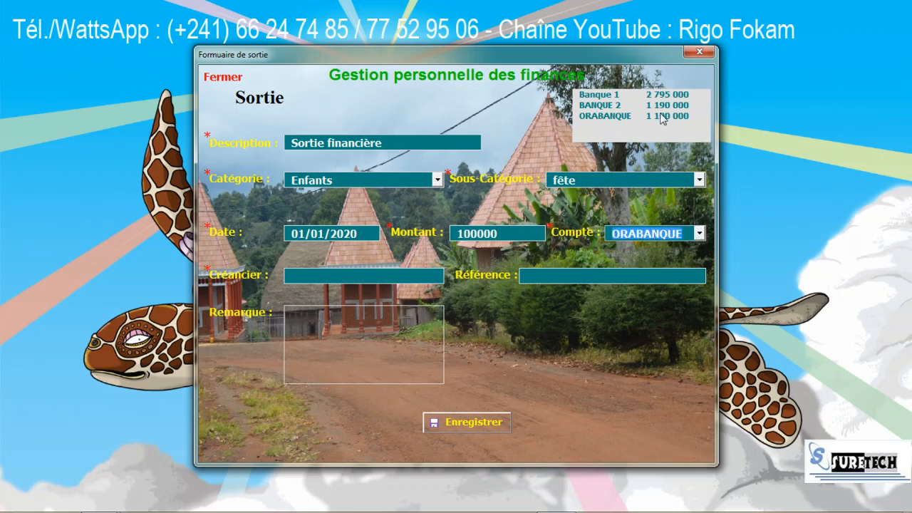
left_click(333, 274)
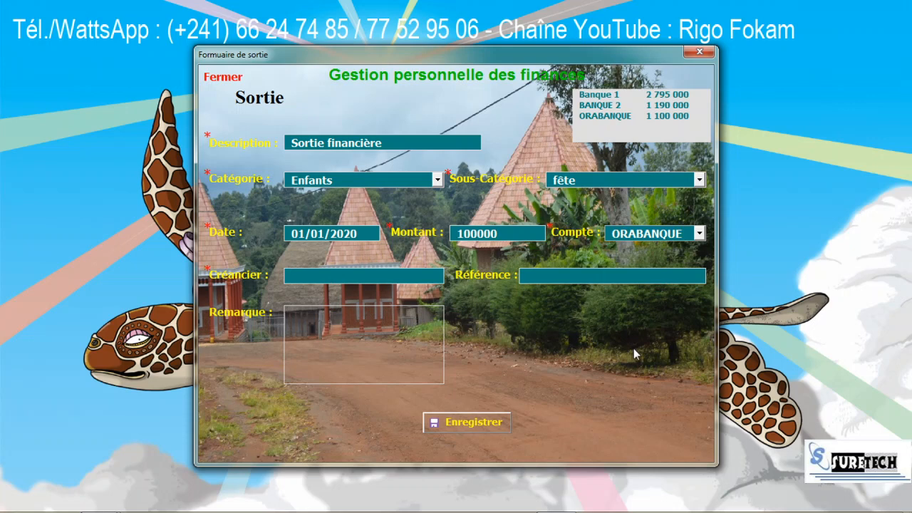
type("R")
type("igo")
type("Fete enfants")
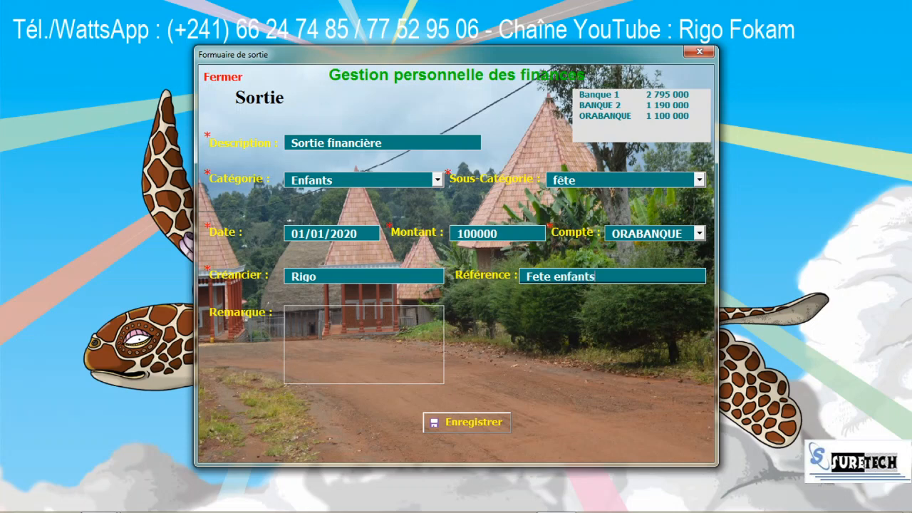
key("Tab")
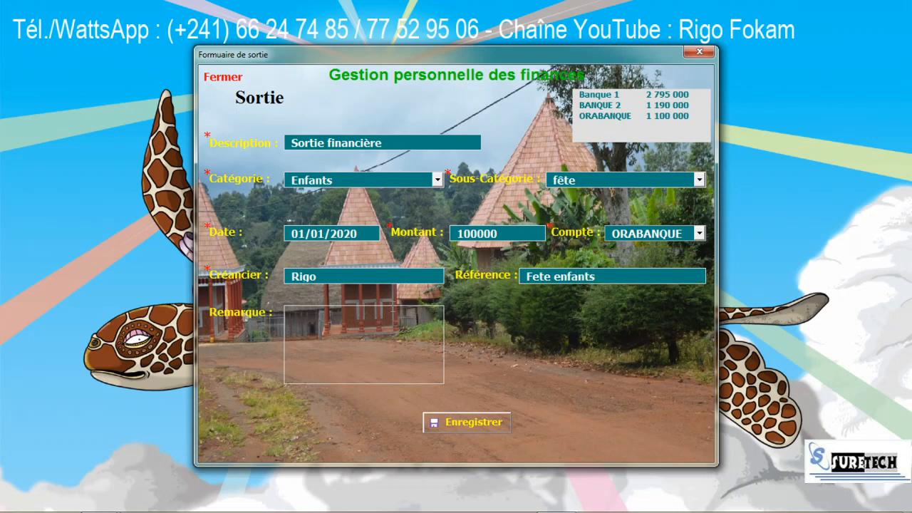
type("RAS")
left_click(473, 423)
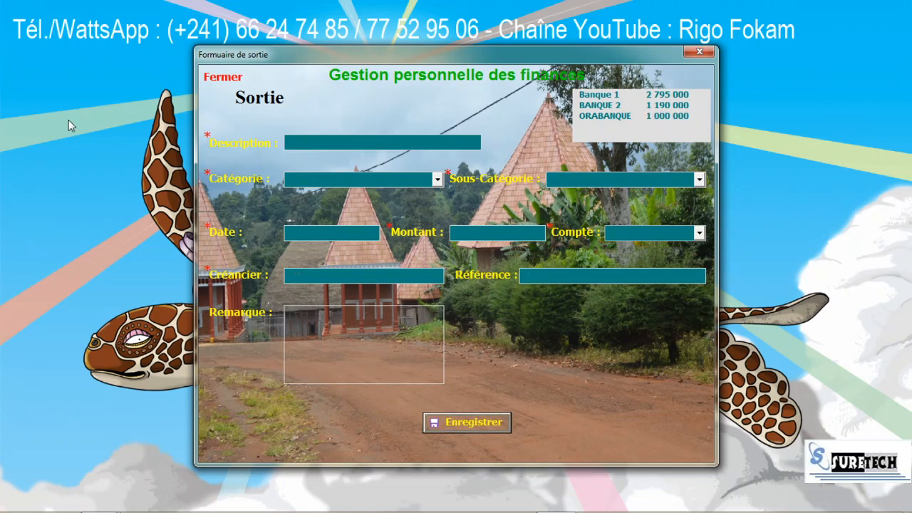
Step: Search the database for 'sortie' and select the 01/01/2020 ORABANQUE expense
left_click(223, 77)
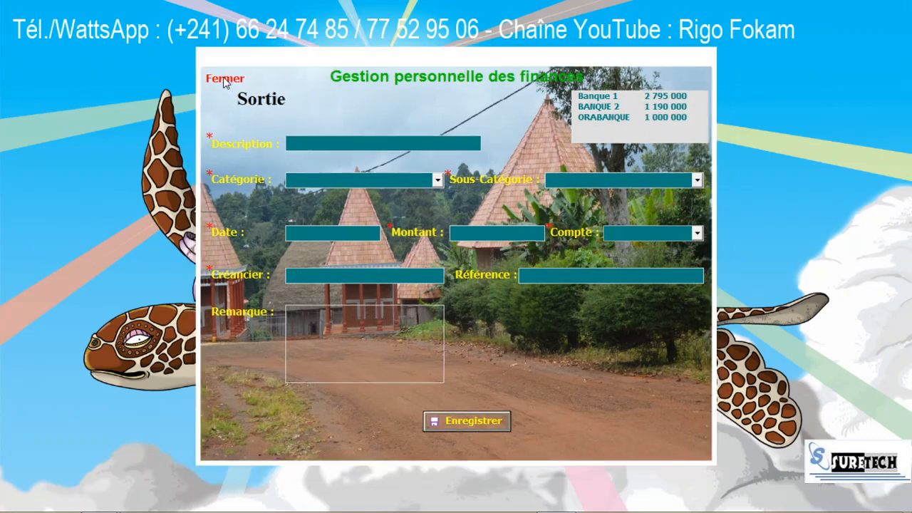
left_click(265, 407)
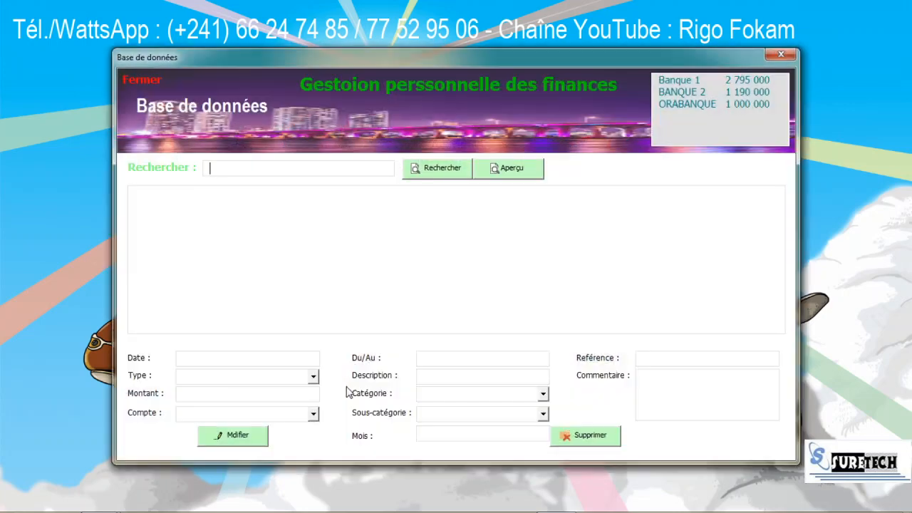
type("so")
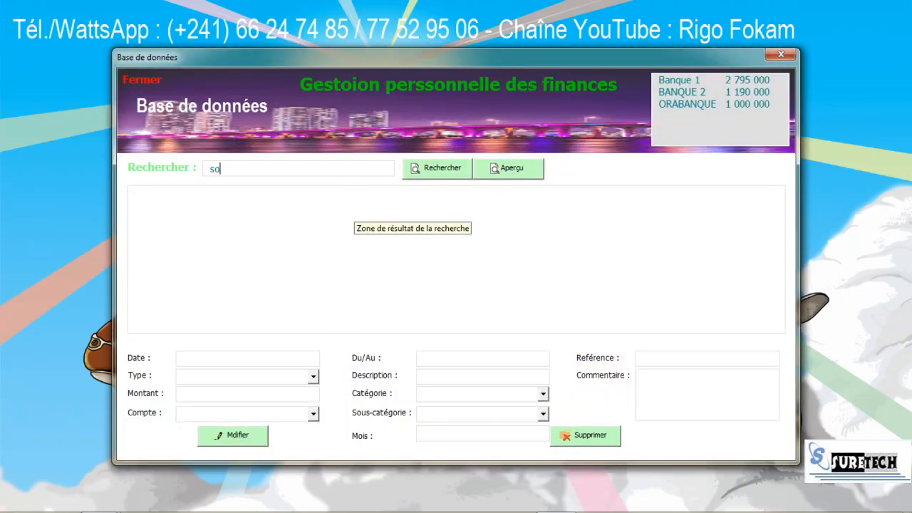
type("rtie")
left_click(448, 170)
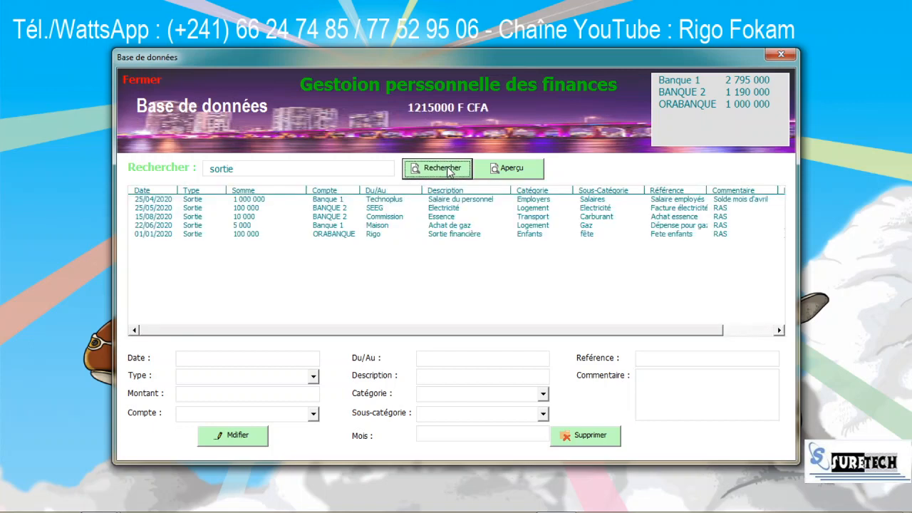
left_click(251, 237)
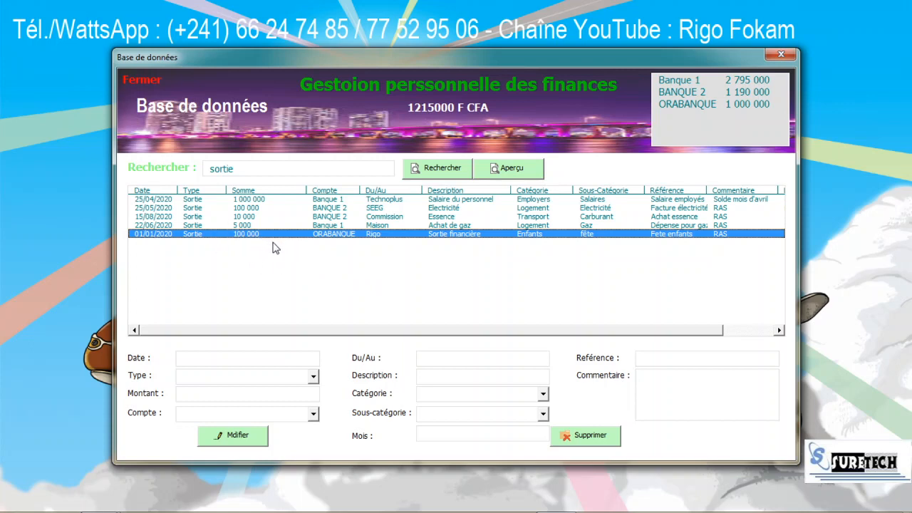
Step: Load the 01/01/2020 ORABANQUE 100 000 expense, delete it, and confirm with Oui
double_click(317, 237)
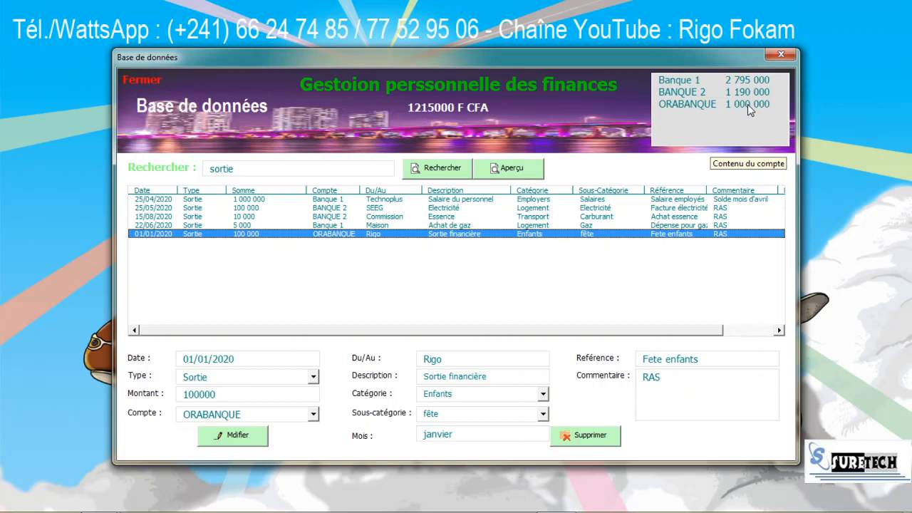
left_click(595, 442)
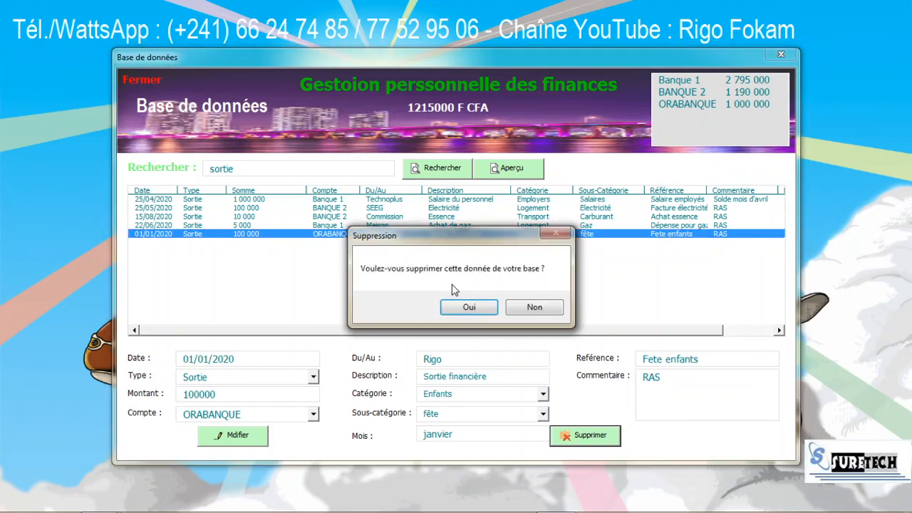
left_click(467, 307)
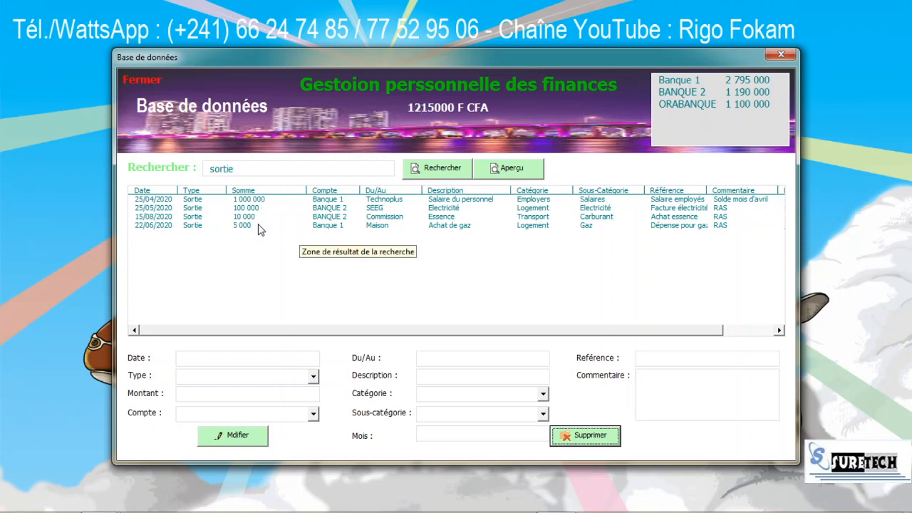
Step: List all records (2215000 F CFA), try a fruitless creditor-name search, then enter 'transfert'
left_click(283, 173)
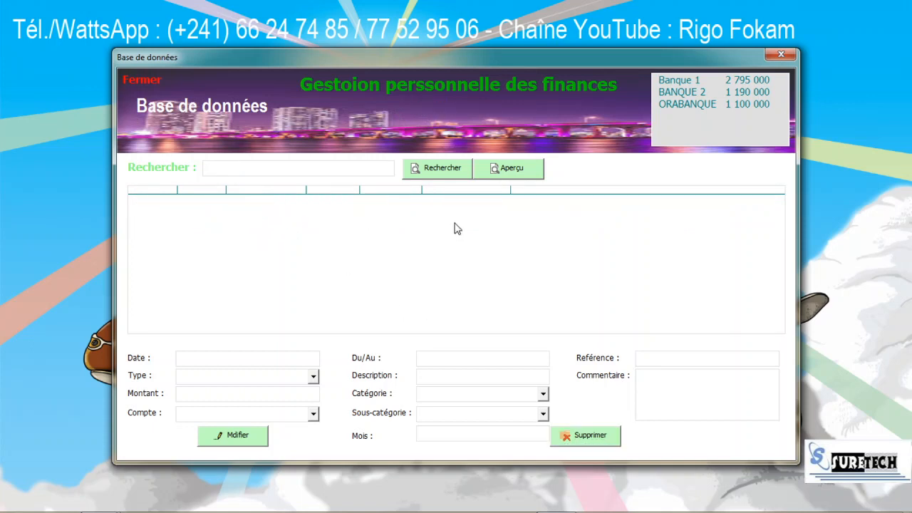
left_click(440, 175)
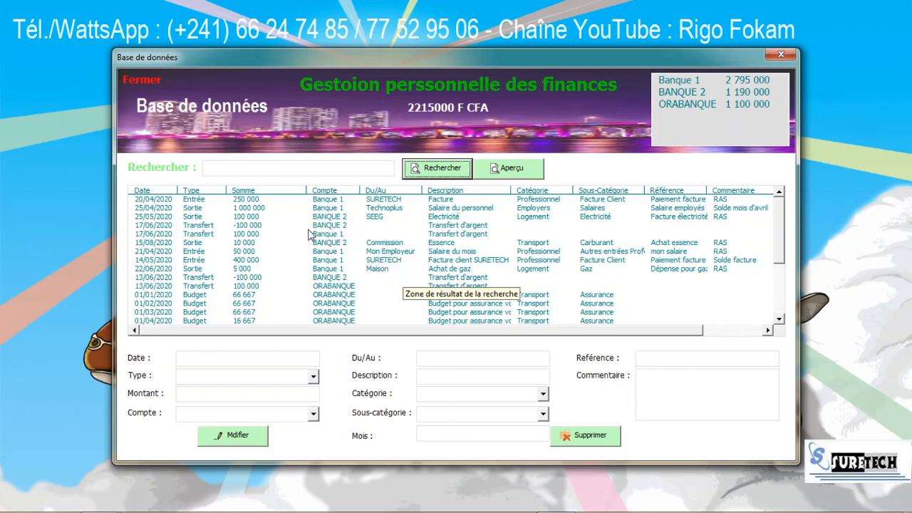
left_click(349, 172)
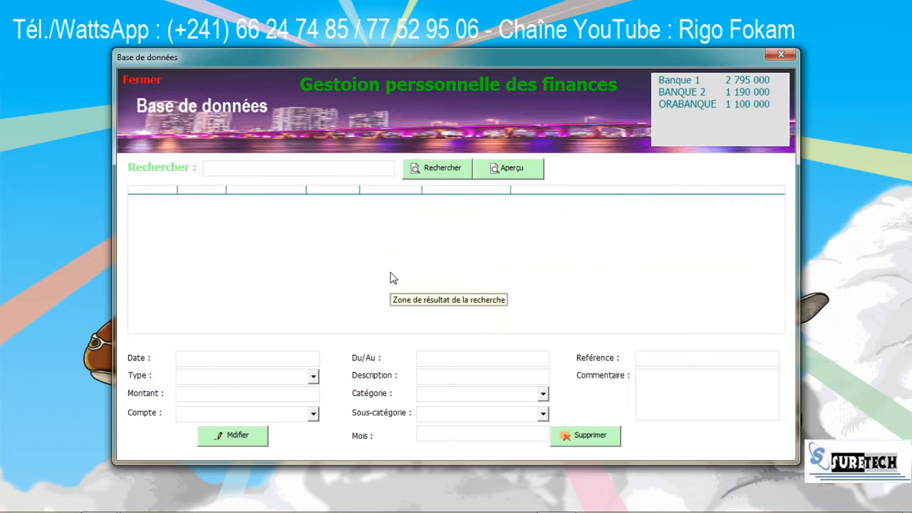
type("rigo")
left_click(450, 171)
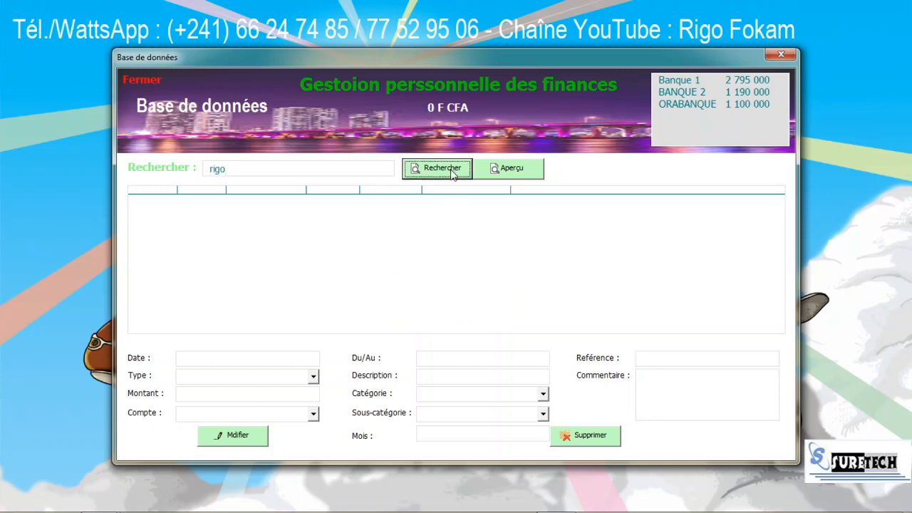
left_click(289, 172)
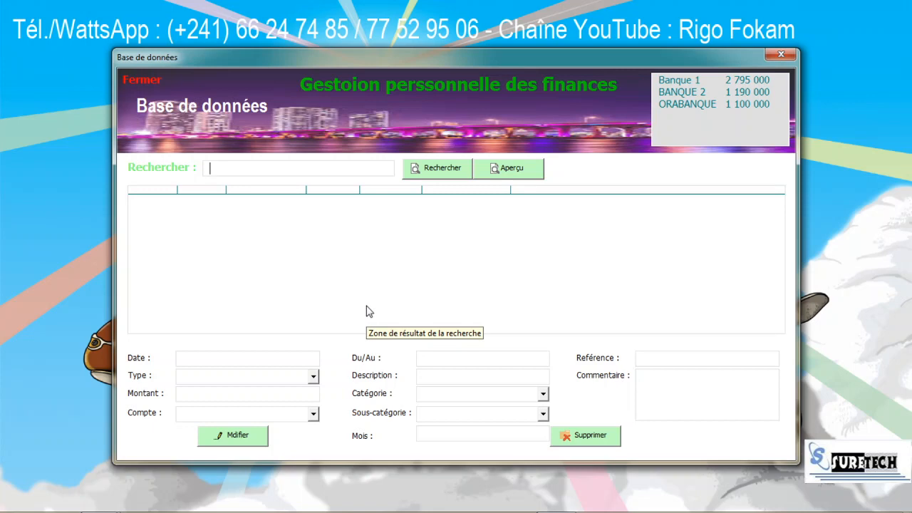
type("transfert")
Step: Run the Transfert search, then search the records for 'entrée'
left_click(455, 168)
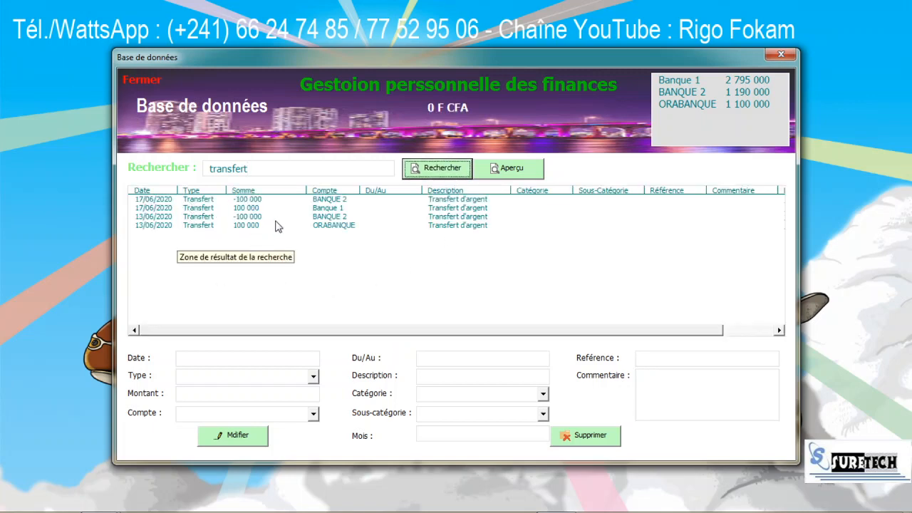
left_click(255, 168)
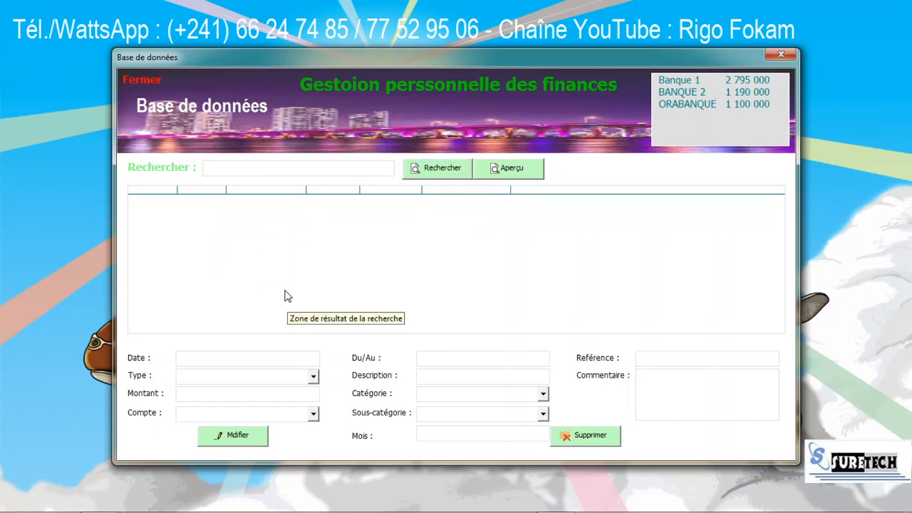
type("entrée")
left_click(437, 169)
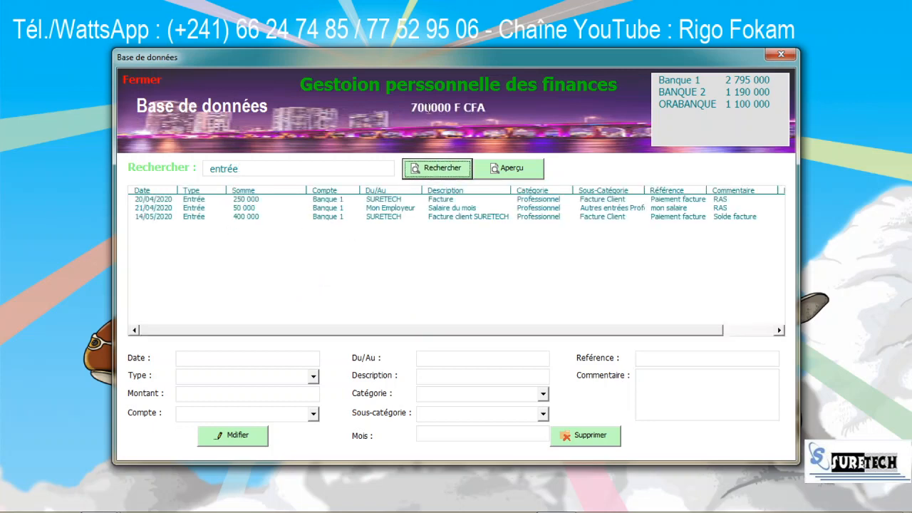
Step: Search for 'sortie', then clear the box to list all records totalling 2215000 F CFA
left_click(265, 169)
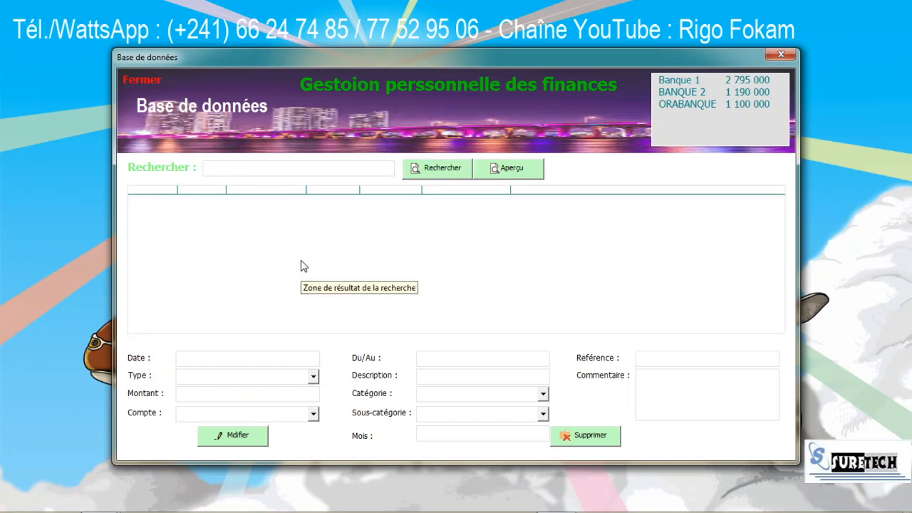
type("sortie")
left_click(465, 169)
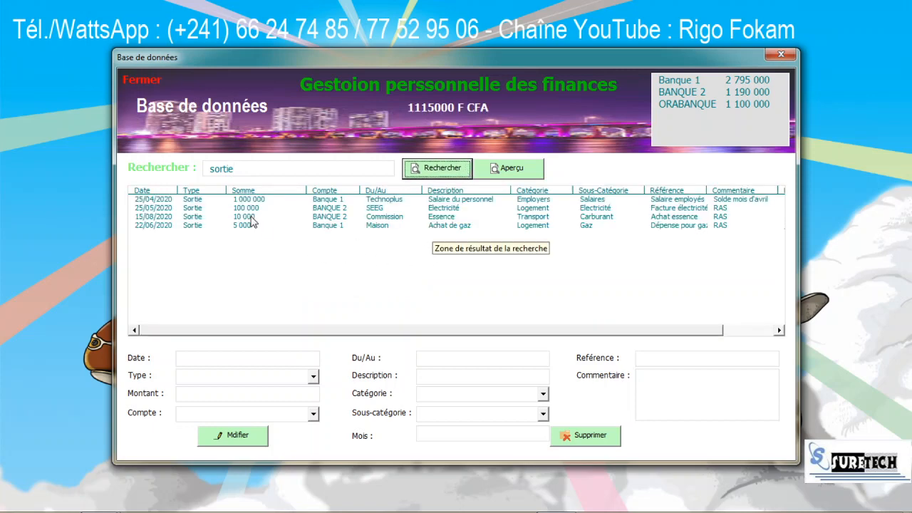
double_click(279, 167)
key("BackSpace")
left_click(441, 169)
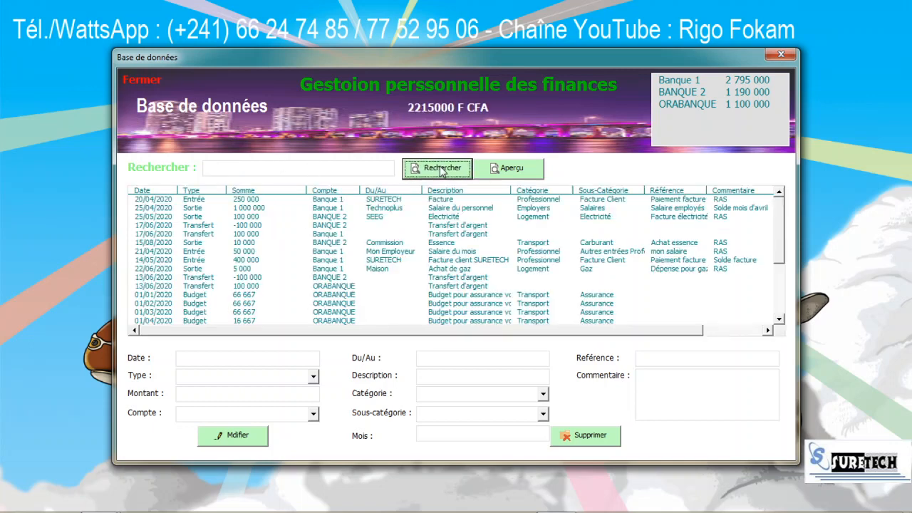
left_click(525, 171)
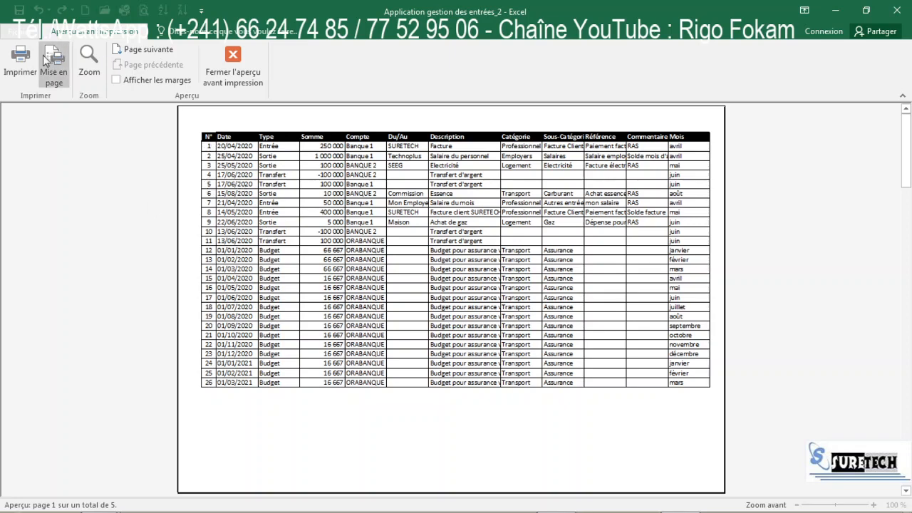
left_click(21, 59)
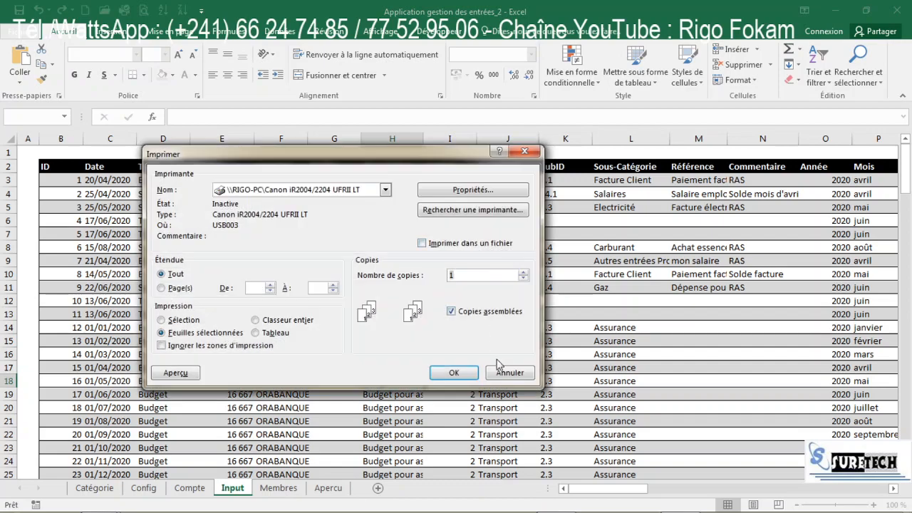
left_click(509, 373)
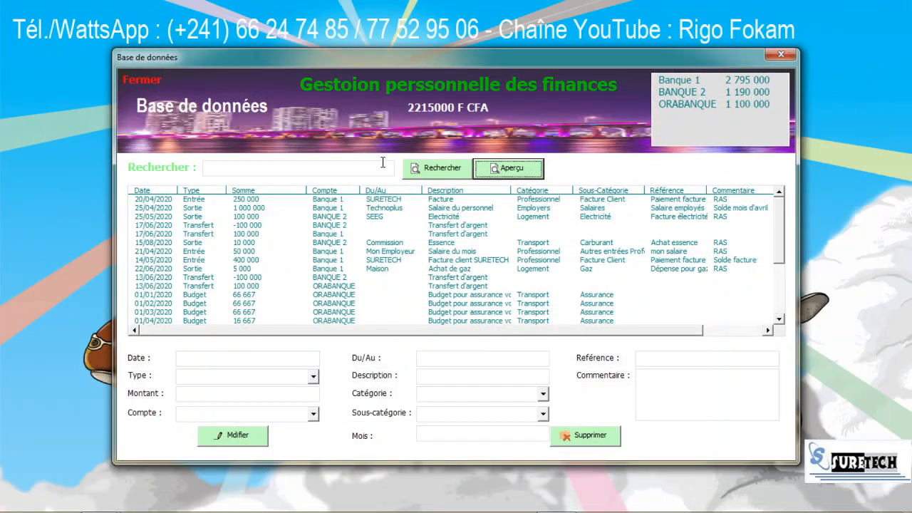
left_click(371, 165)
Step: Filter to the four Sortie records and preview them for printing
type("sortie")
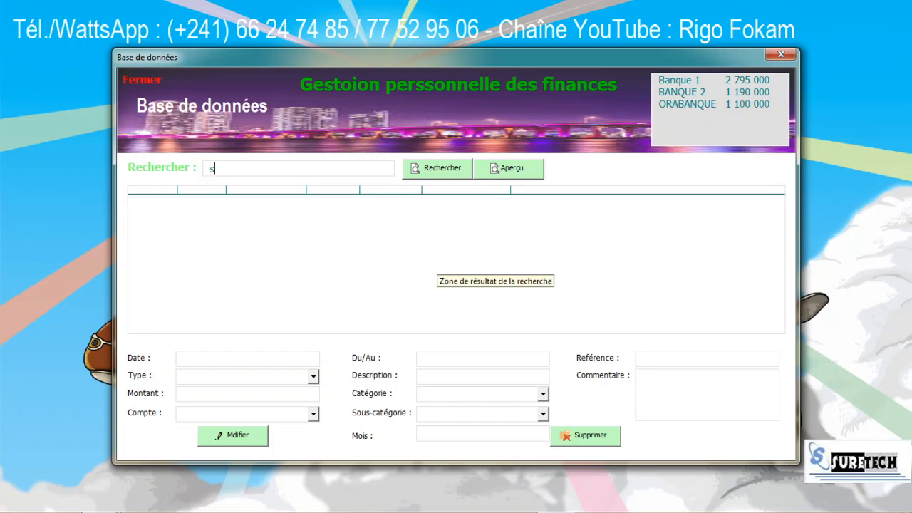
left_click(452, 168)
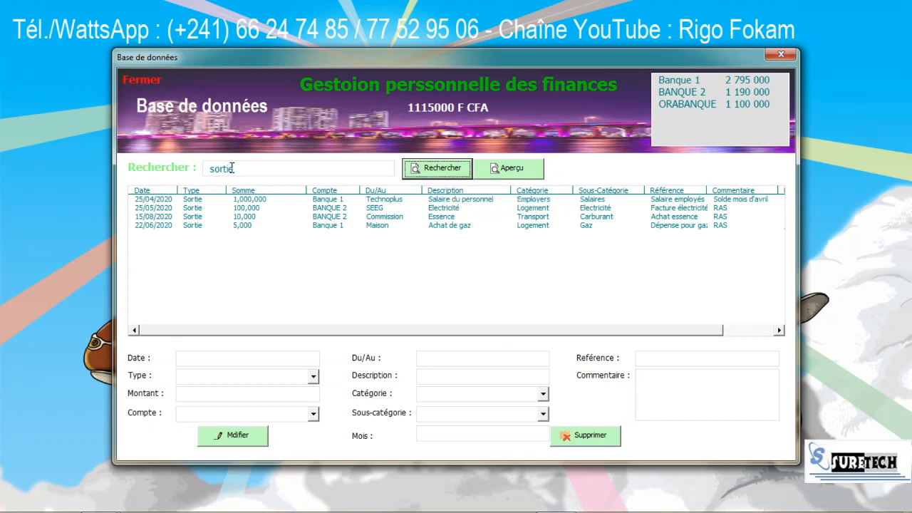
left_click(533, 173)
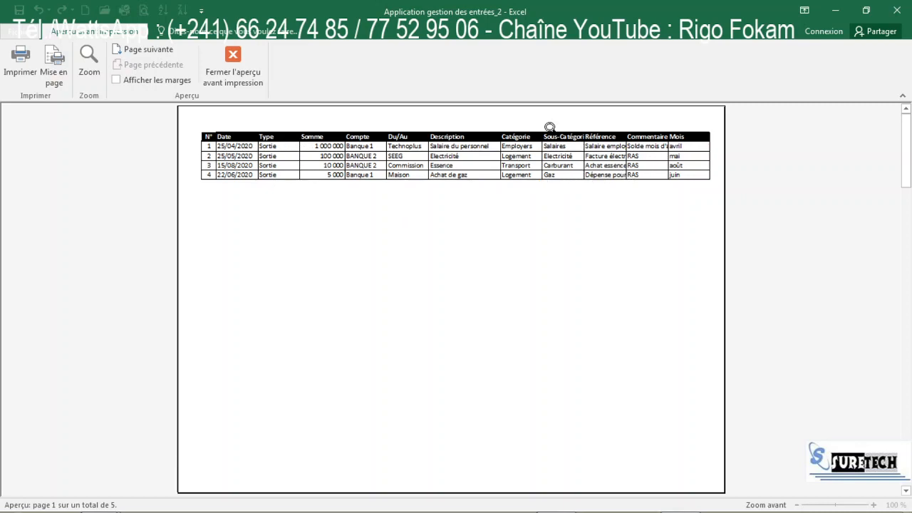
left_click(233, 71)
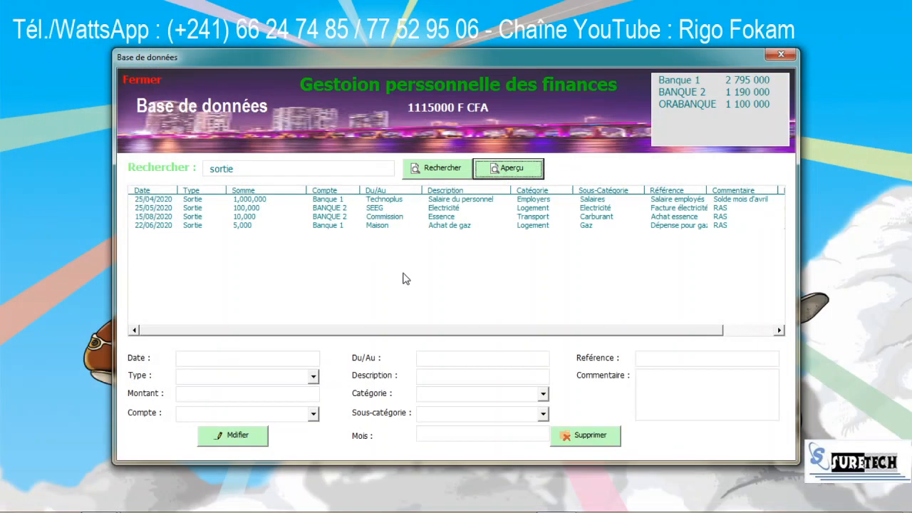
Step: Filter to the three Entrée records (700000 F CFA), preview them, then clear the search
left_click(326, 169)
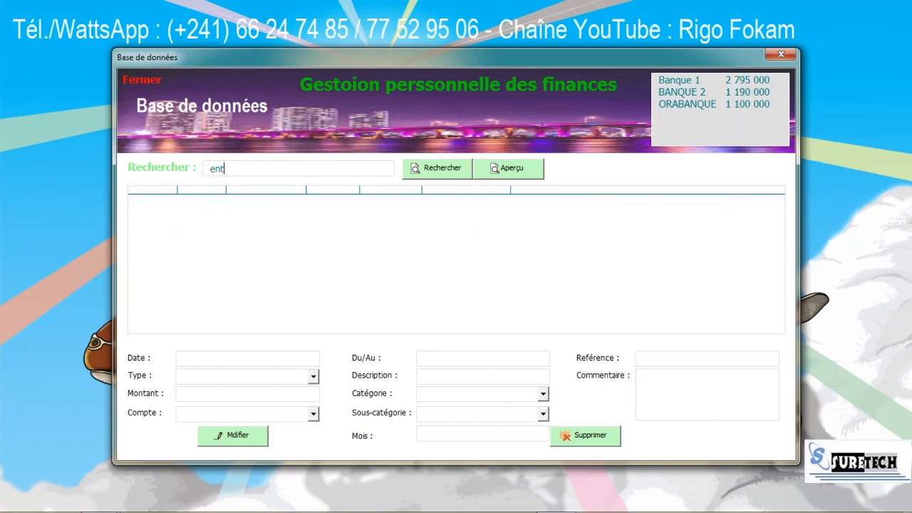
left_click(447, 166)
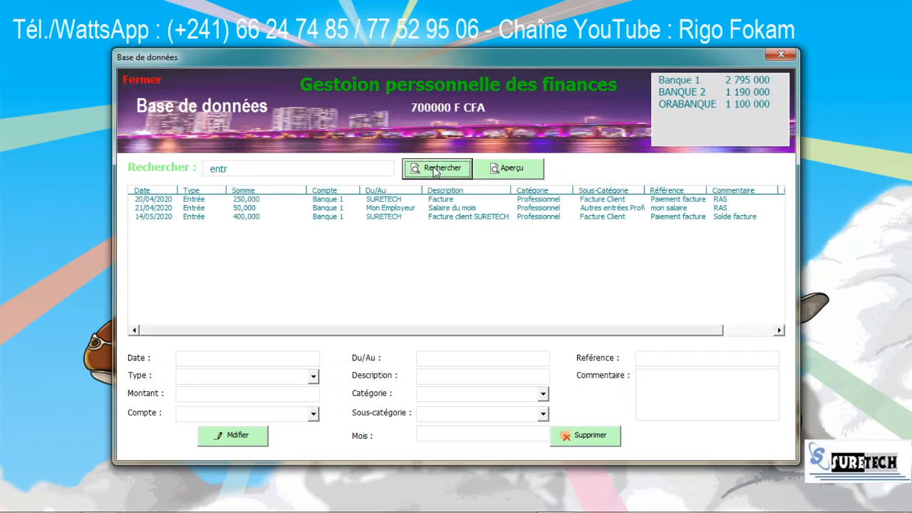
left_click(499, 174)
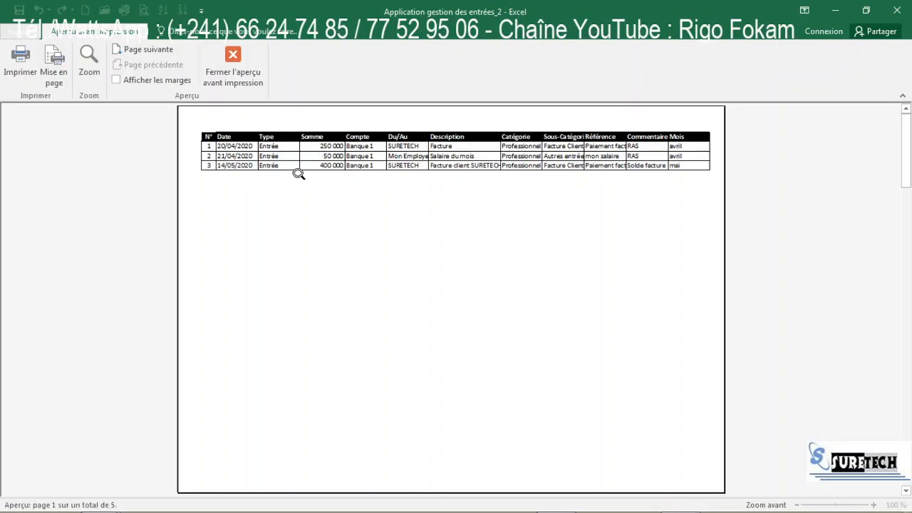
left_click(242, 77)
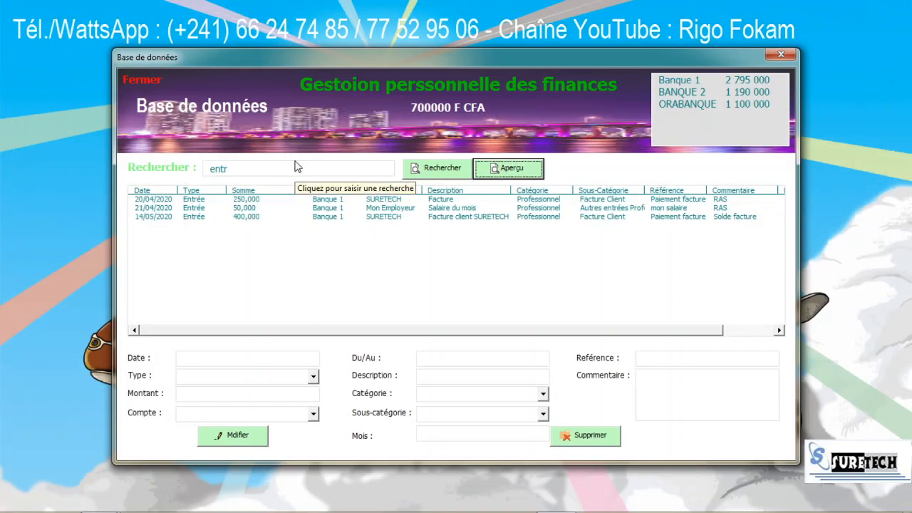
left_click(295, 173)
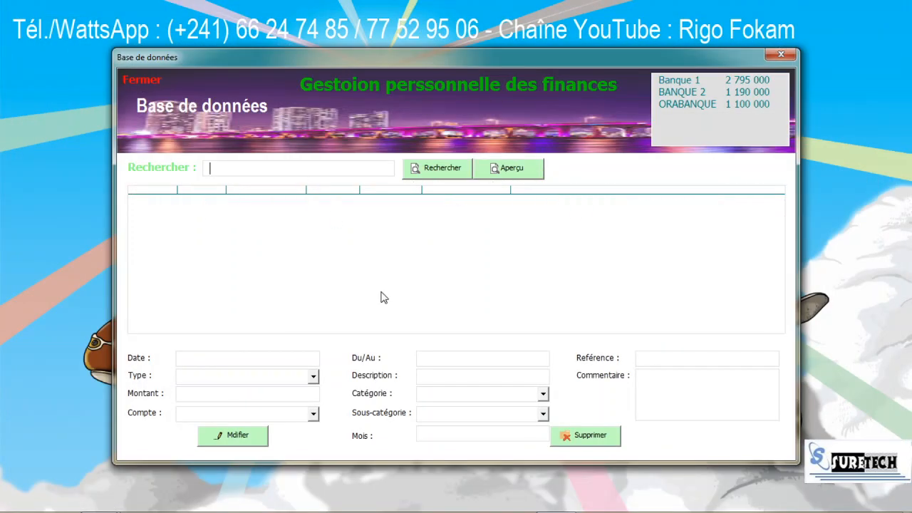
type("avril")
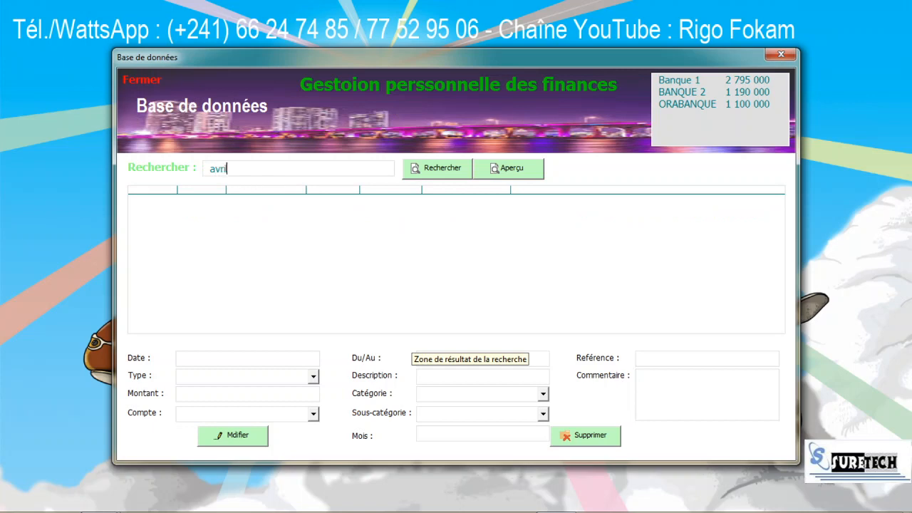
left_click(457, 173)
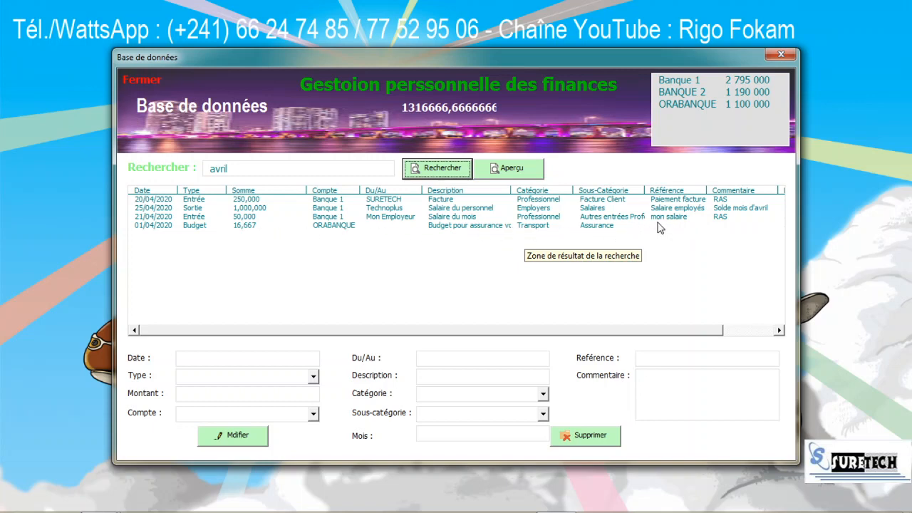
left_click(752, 210)
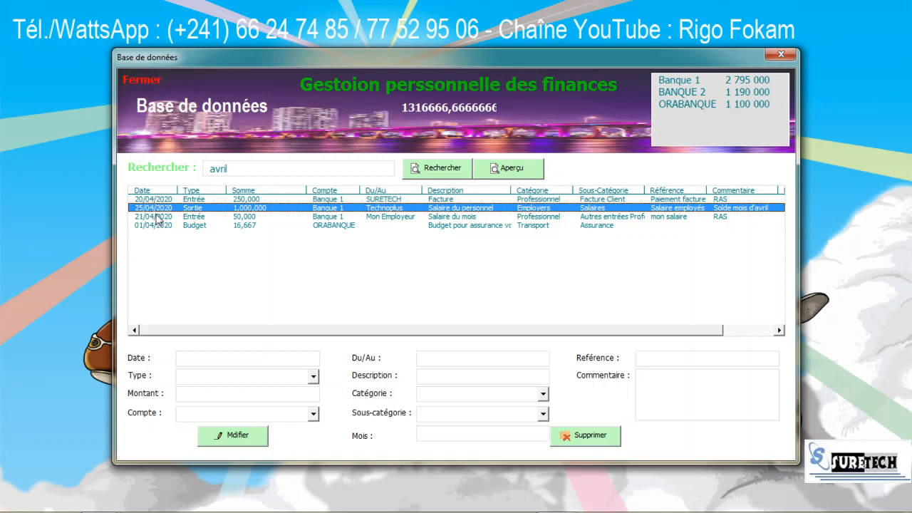
left_click(252, 172)
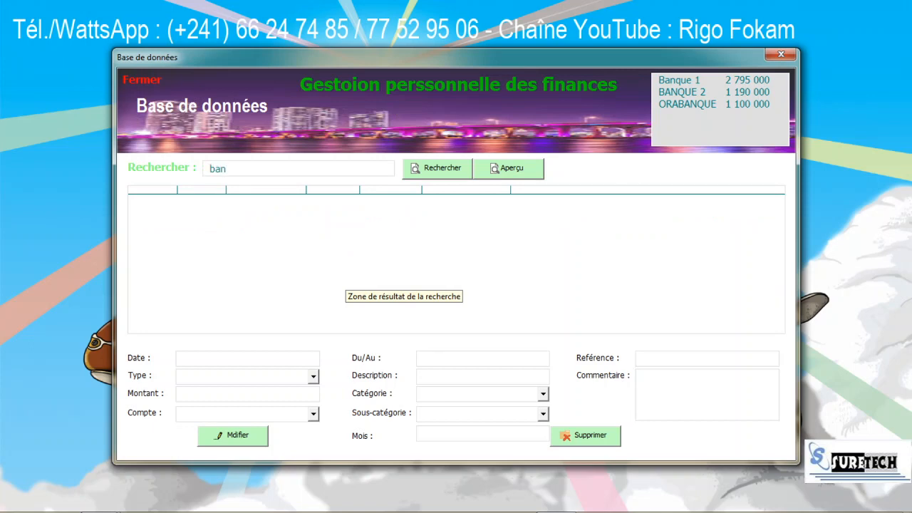
type("banq")
left_click(453, 169)
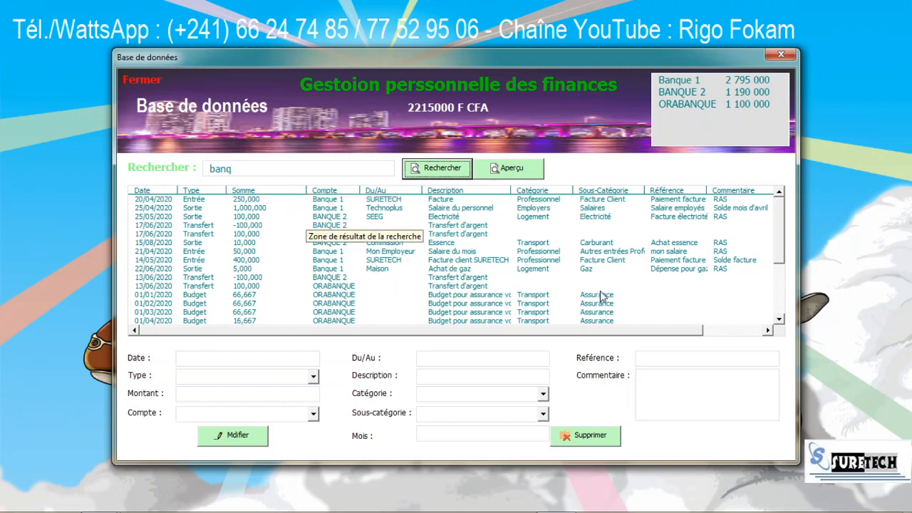
left_click(234, 172)
type("assurance")
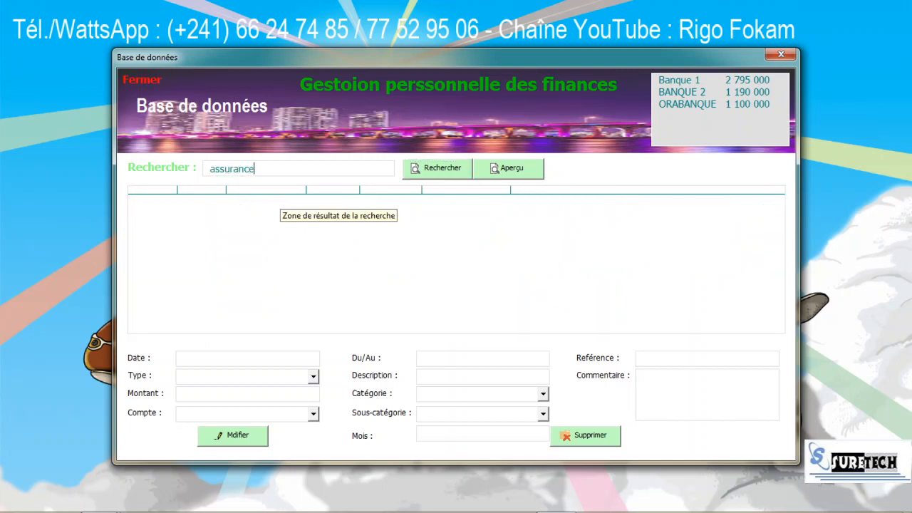
left_click(460, 167)
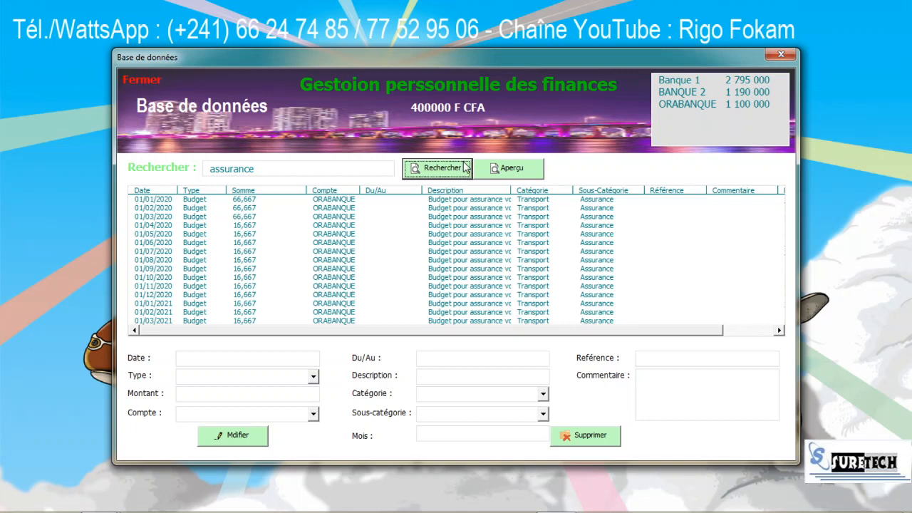
left_click(601, 209)
left_click(603, 237)
left_click(601, 269)
left_click(598, 292)
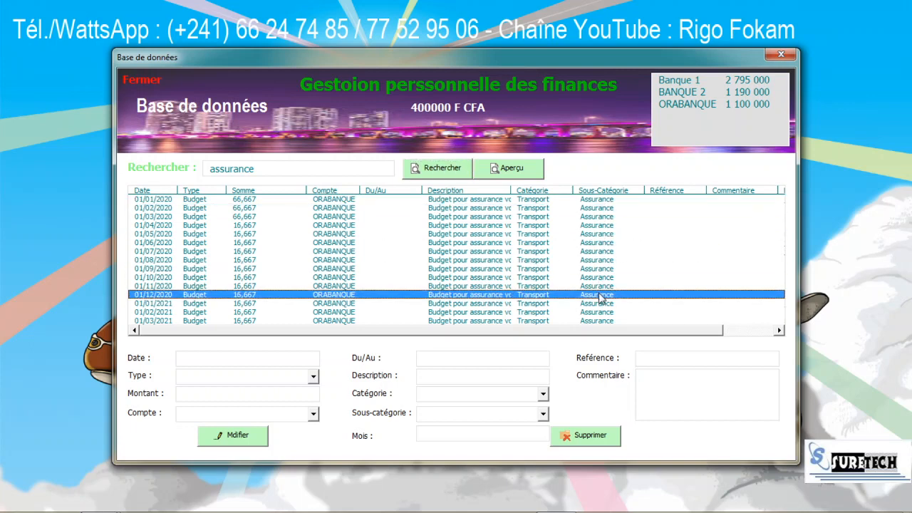
left_click(595, 279)
left_click(597, 261)
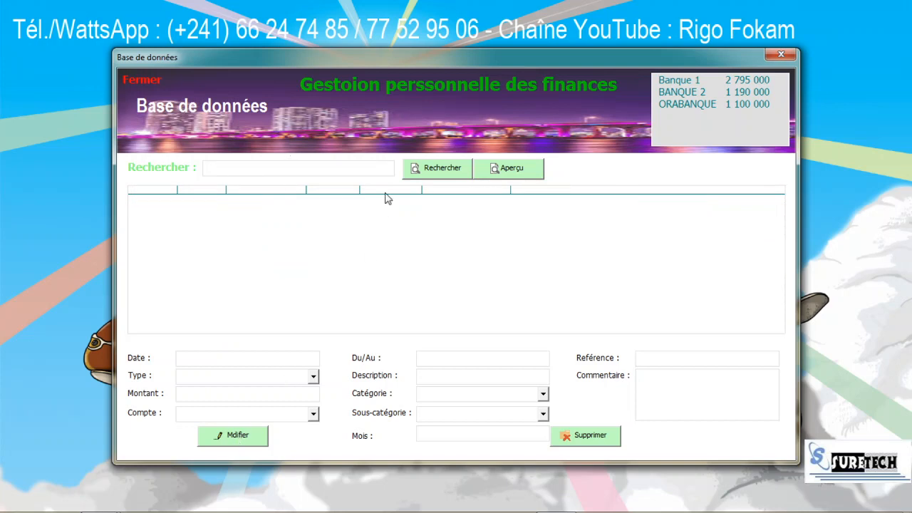
Step: List all records (2215000 F CFA) and load the 25/05/2020 SEEG electricity expense for editing
left_click(428, 169)
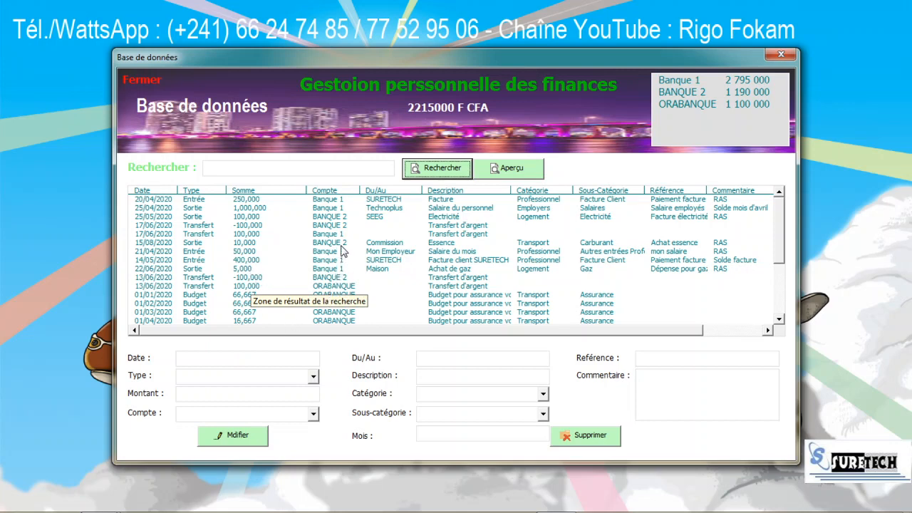
left_click(370, 221)
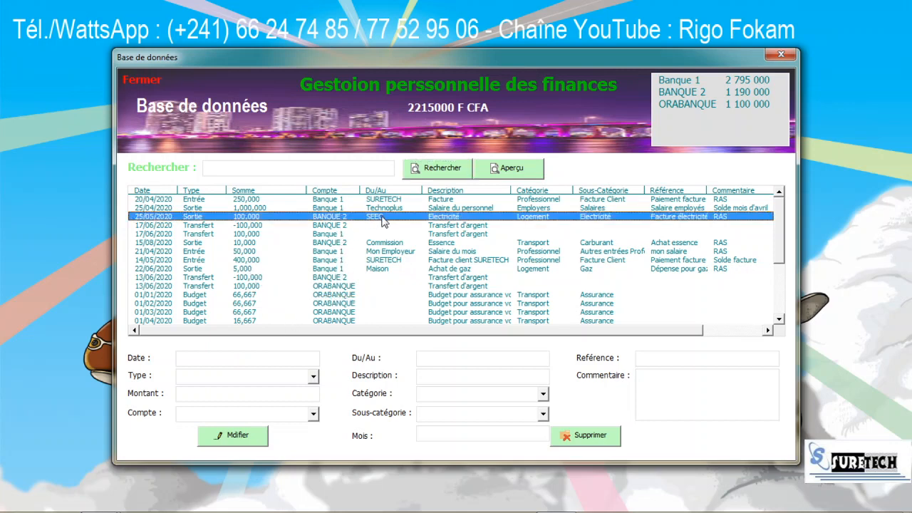
double_click(383, 221)
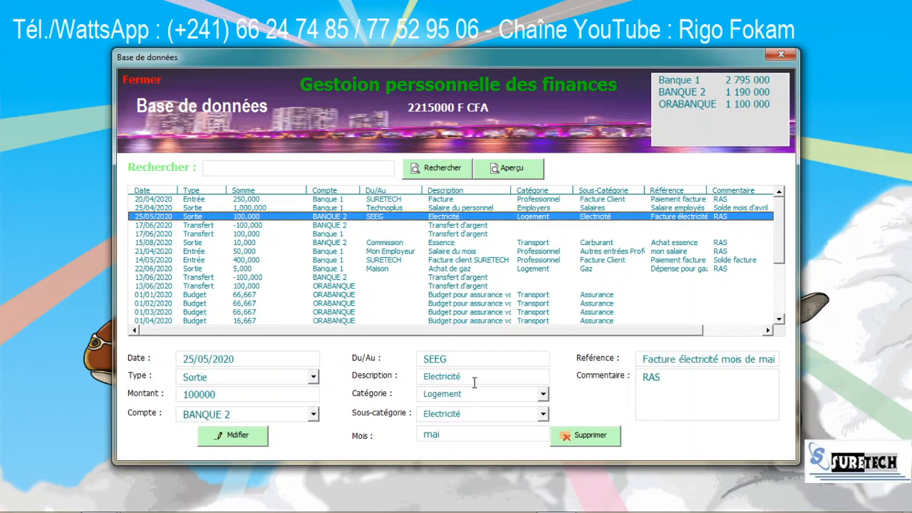
left_click(459, 362)
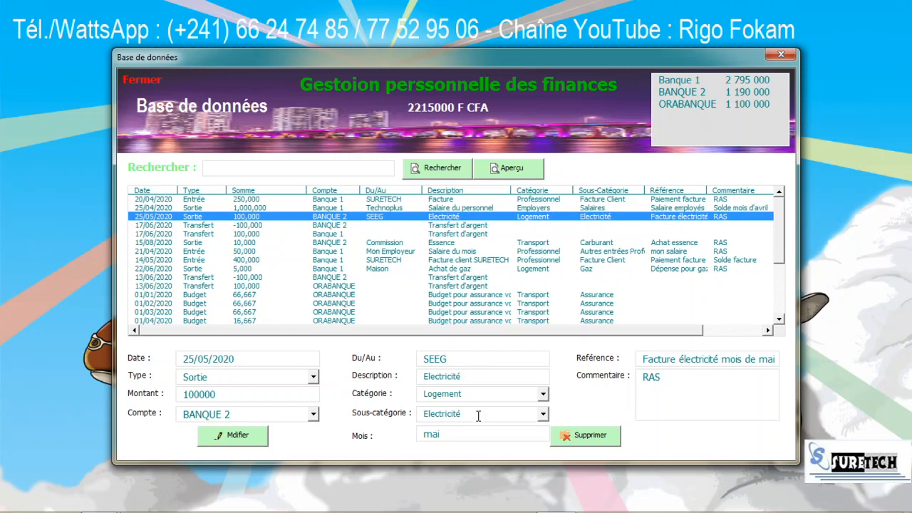